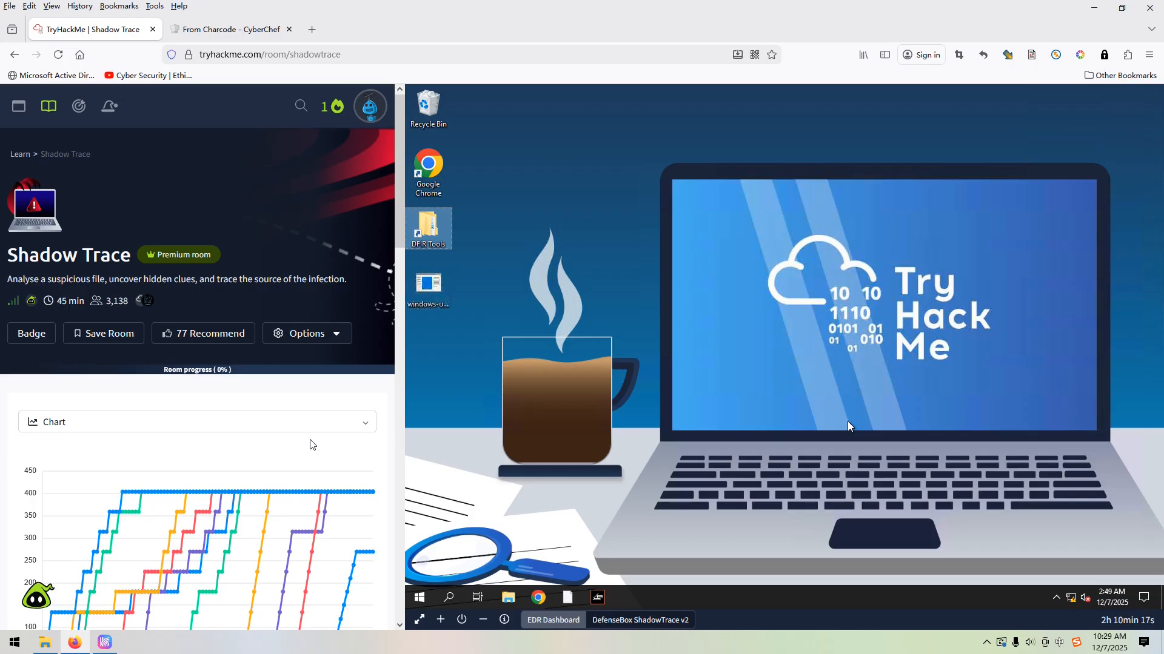
Expand the Task 1 Scenario, read through it, and submit its no-answer-needed question to start the challenge
scroll(313, 461, down, 7)
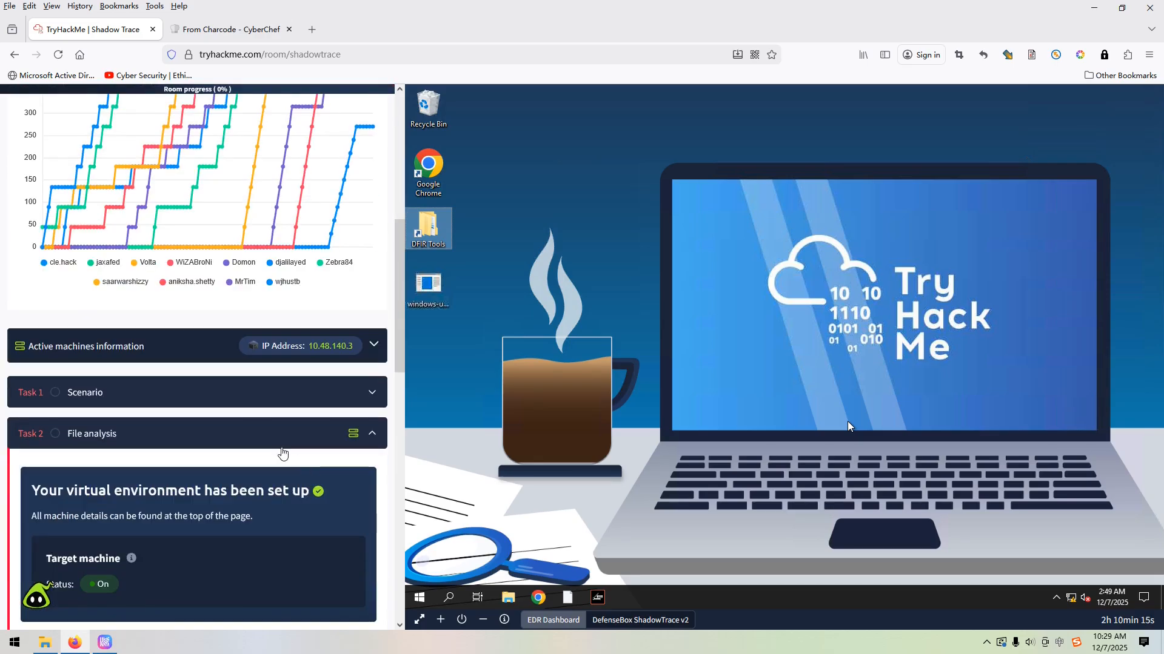
click(229, 393)
scroll(229, 395, down, 1)
scroll(229, 395, down, 3)
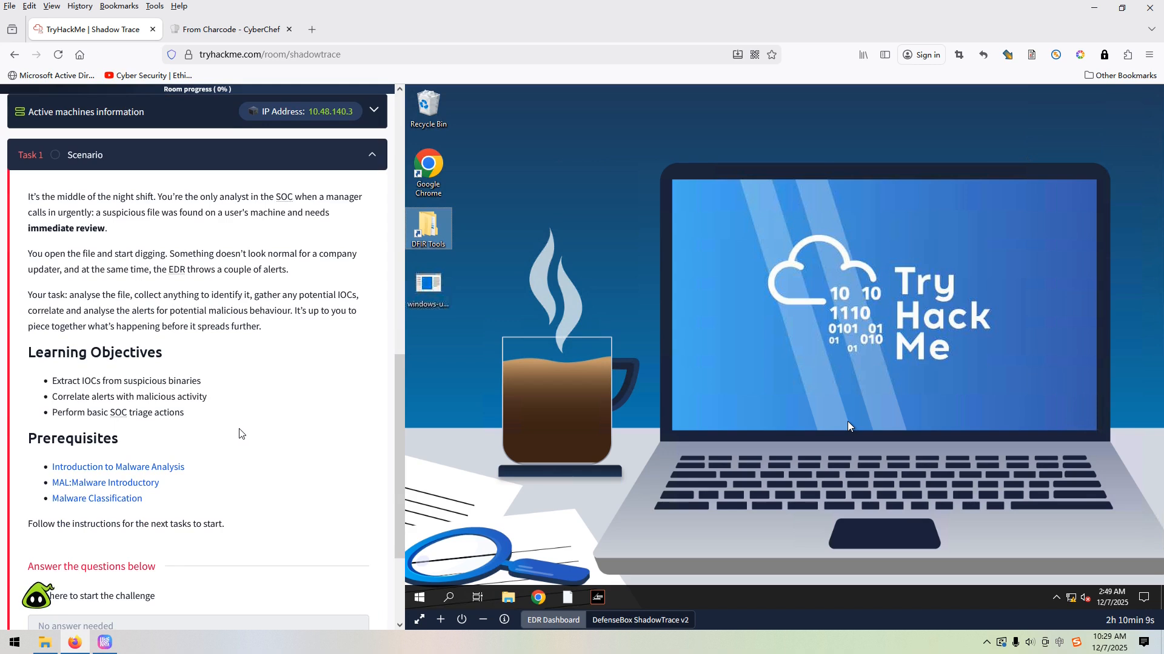
scroll(241, 434, down, 1)
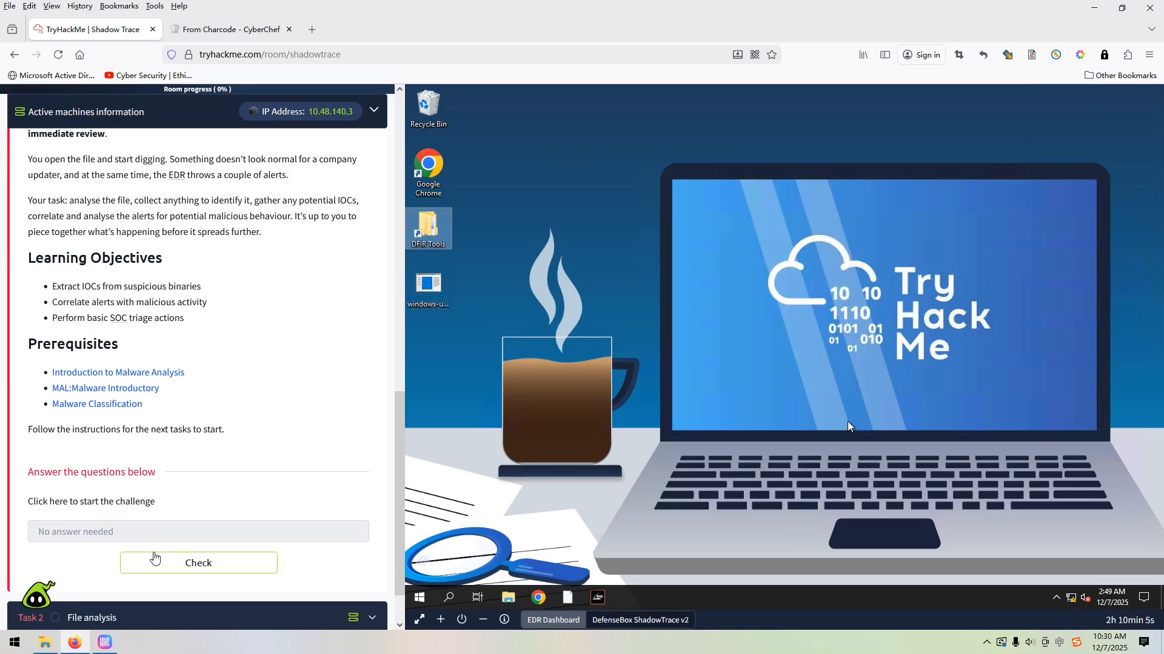
click(154, 569)
Expand the Task 2 File analysis section and open the DFIR Tools folder maximized on the virtual machine
scroll(200, 515, down, 1)
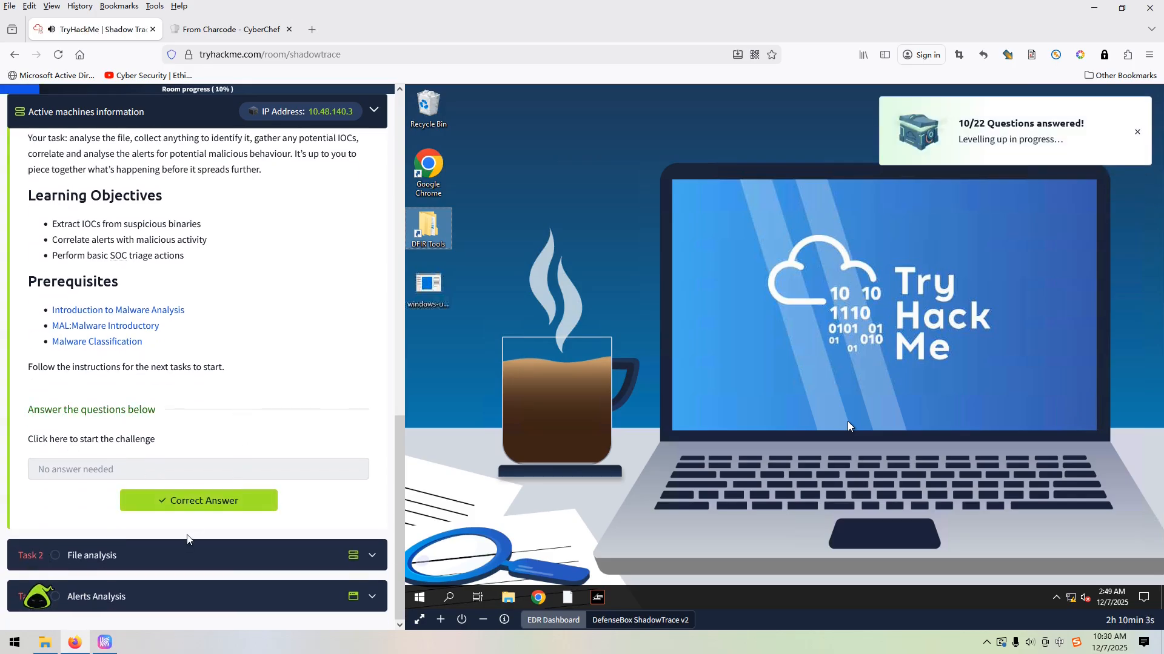
click(185, 555)
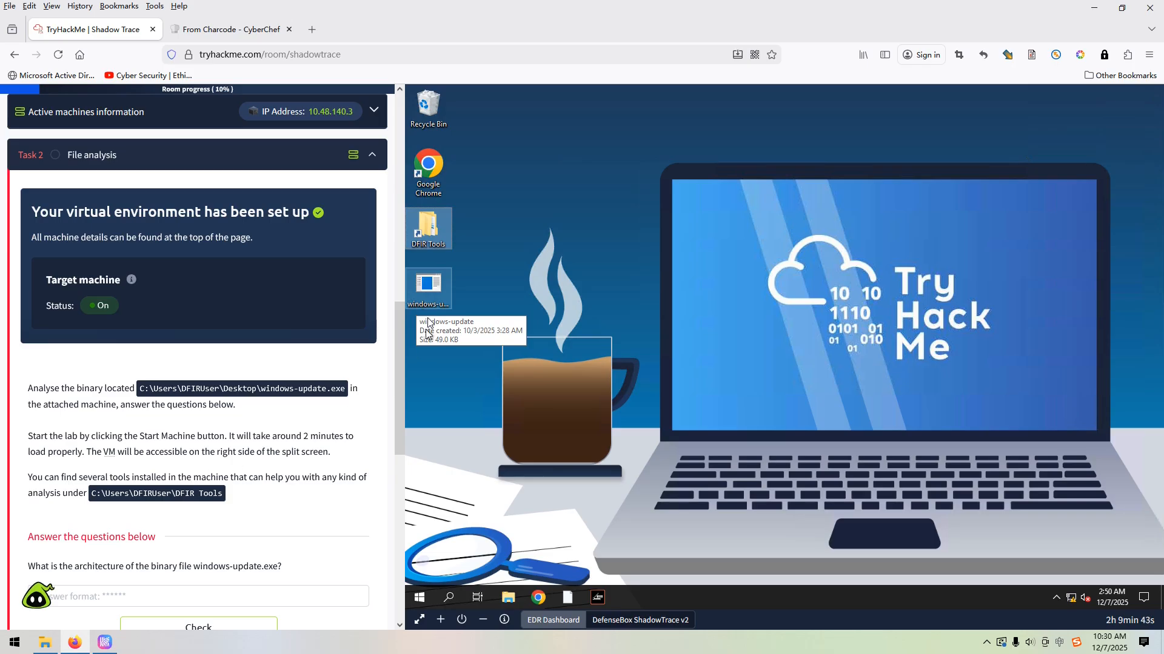
double_click(431, 239)
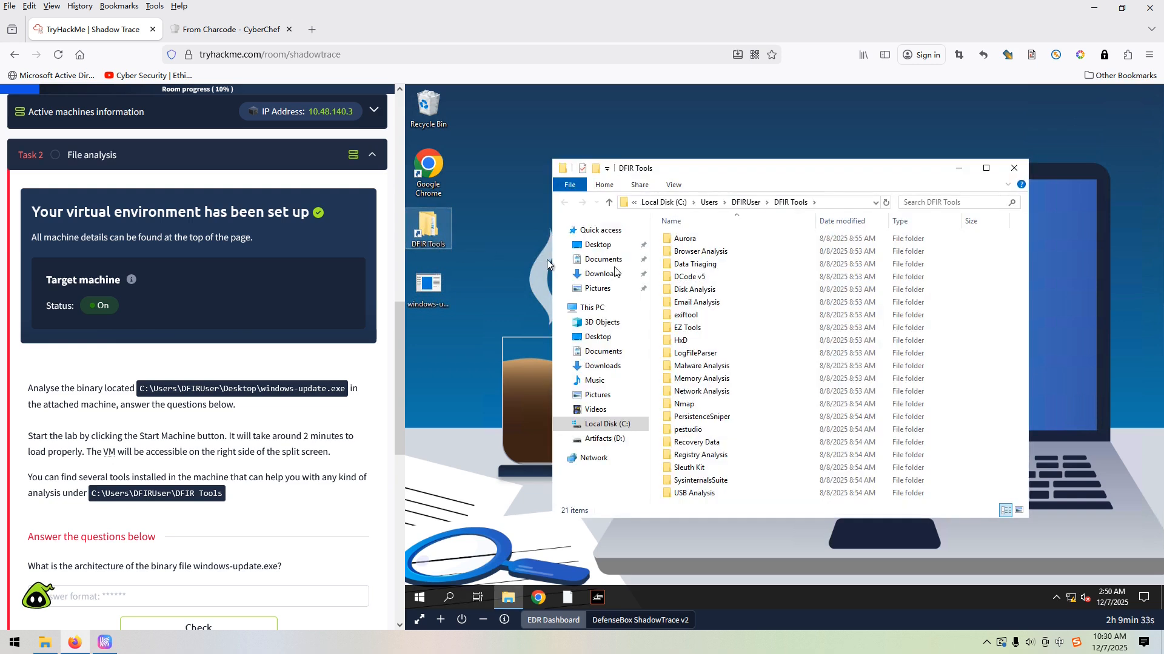
click(986, 169)
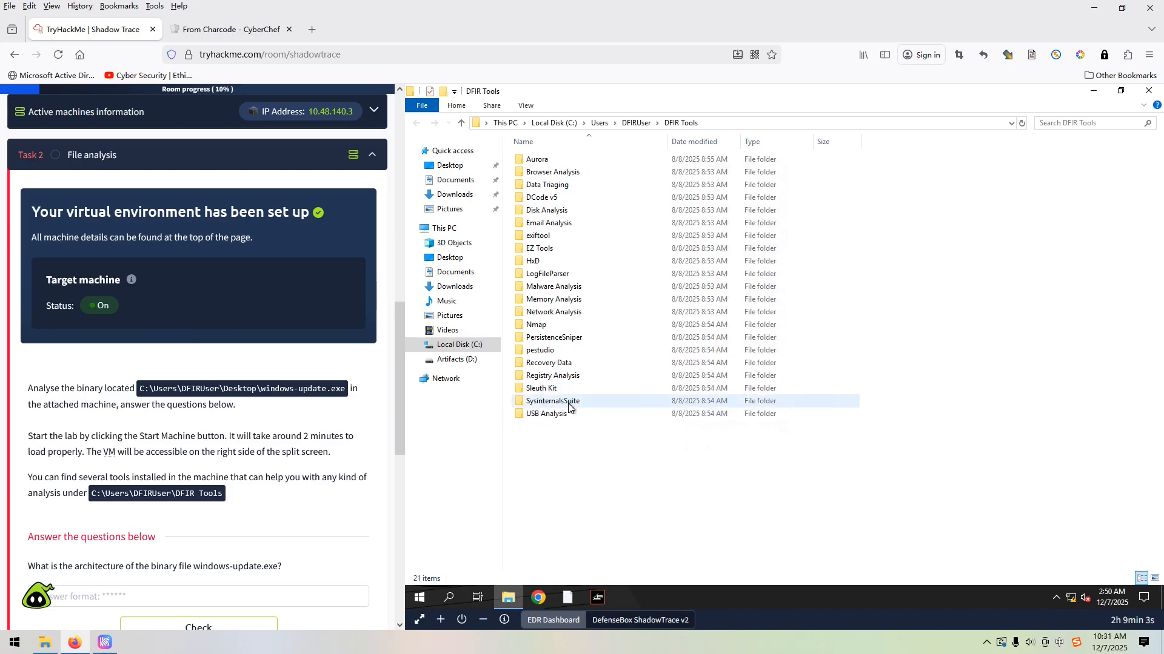
Look through the tools in the Malware Analysis folder and return to the DFIR Tools folder
mouse_move(569, 408)
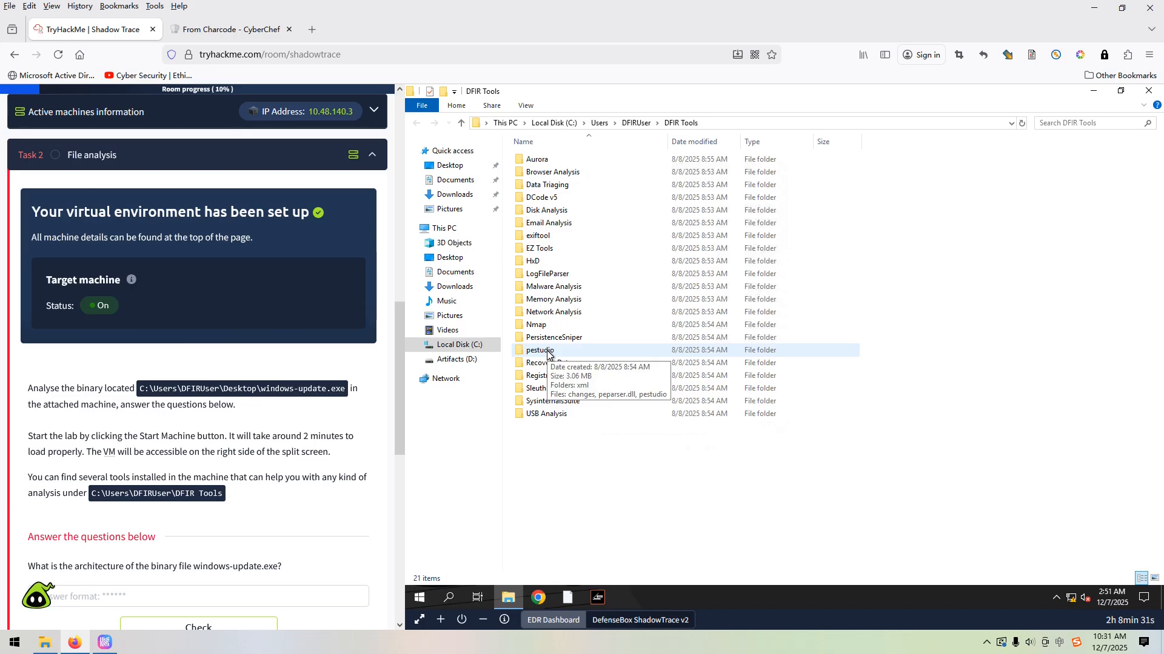
double_click(548, 288)
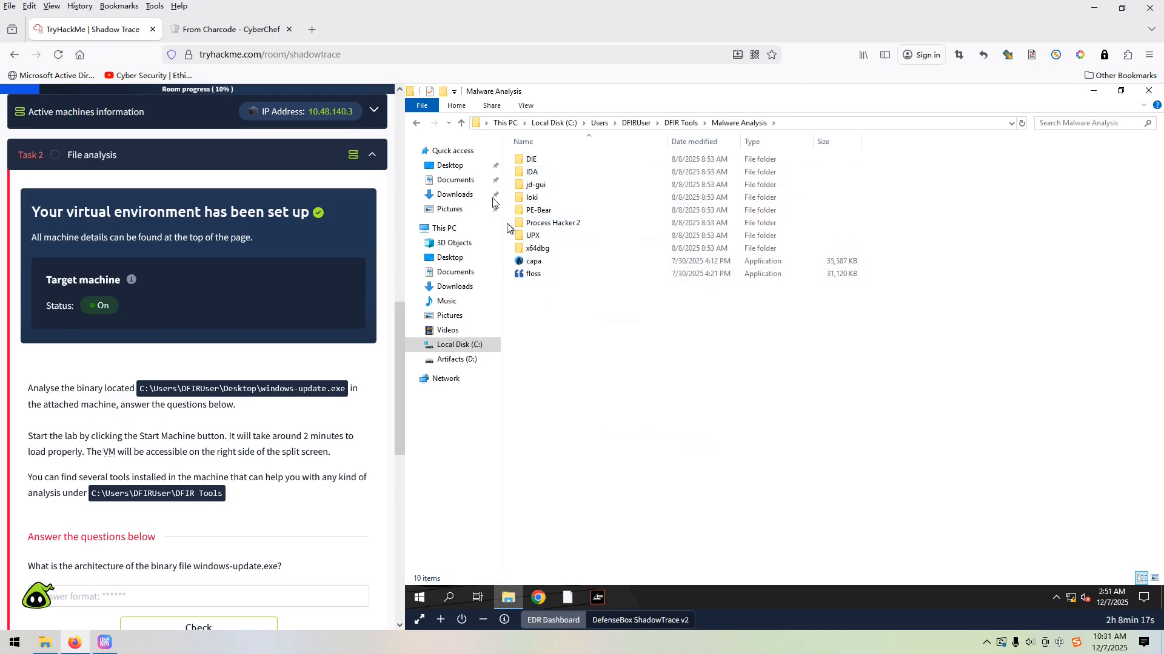
click(462, 125)
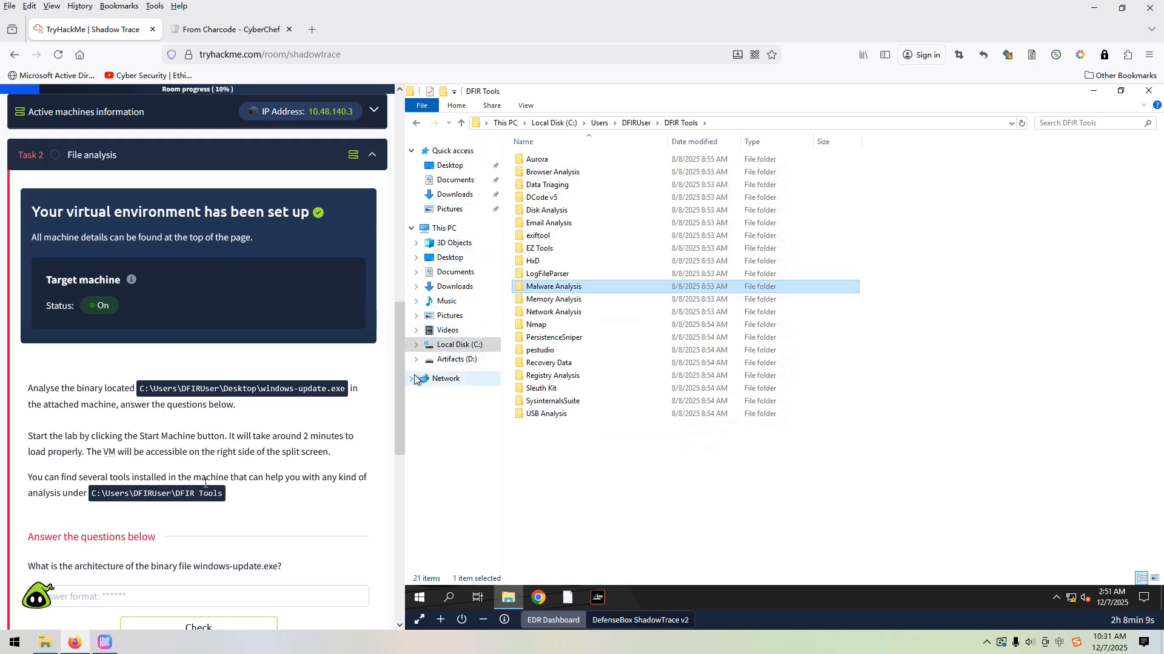
Launch pestudio from its folder inside DFIR Tools and maximize its window
scroll(204, 474, down, 3)
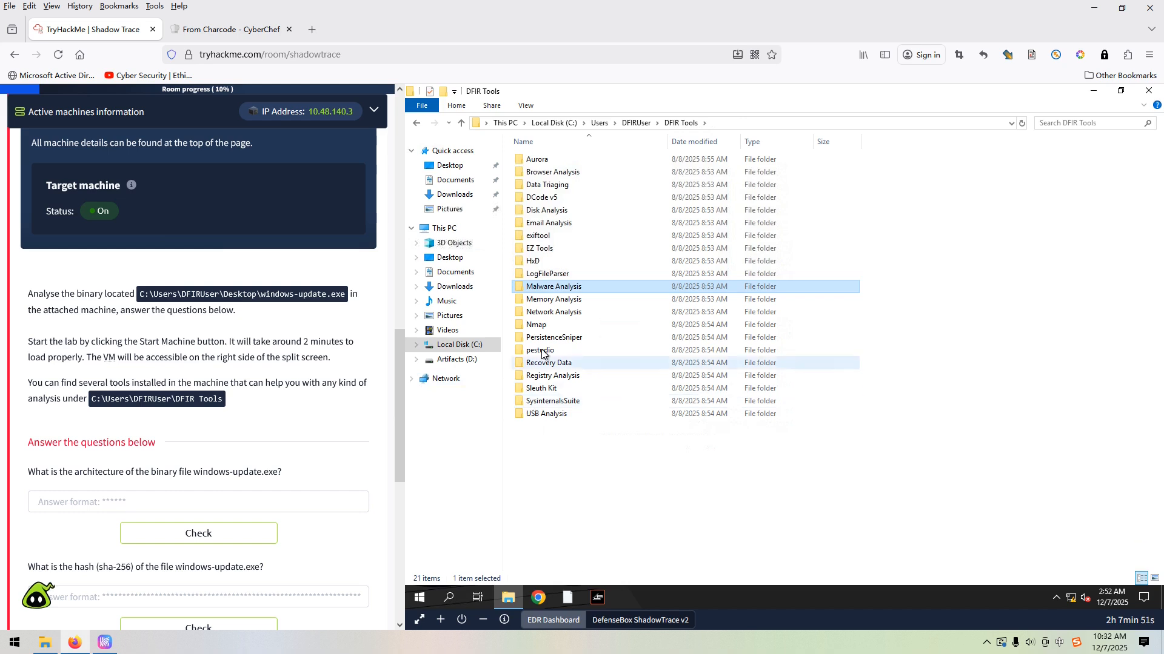
double_click(539, 351)
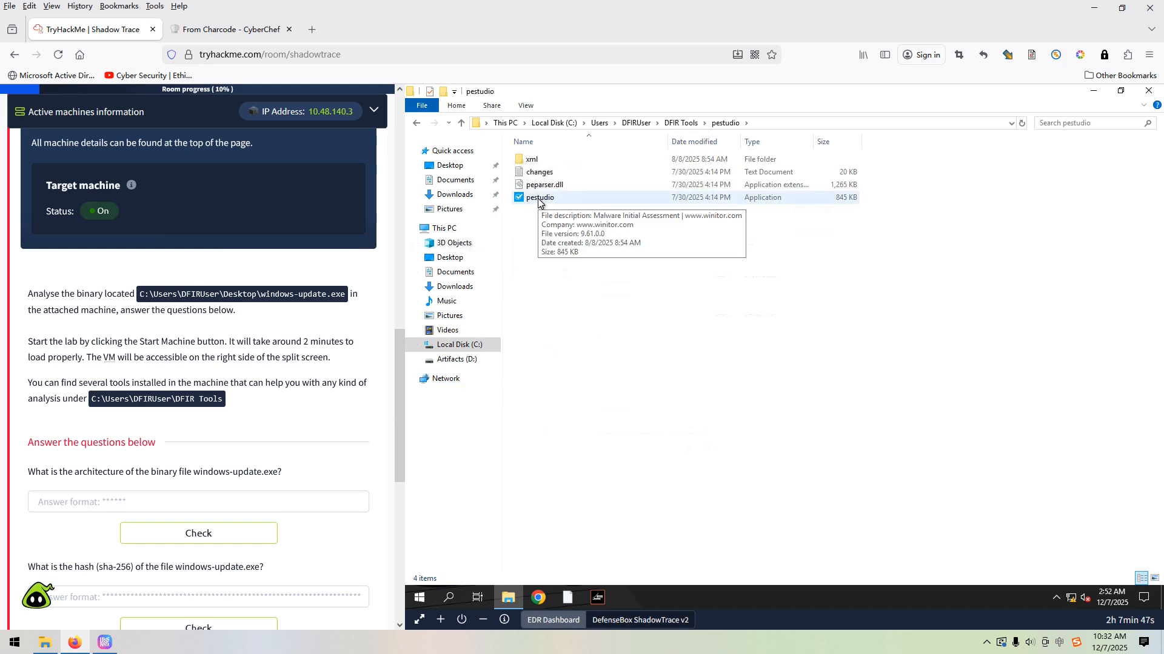
double_click(539, 200)
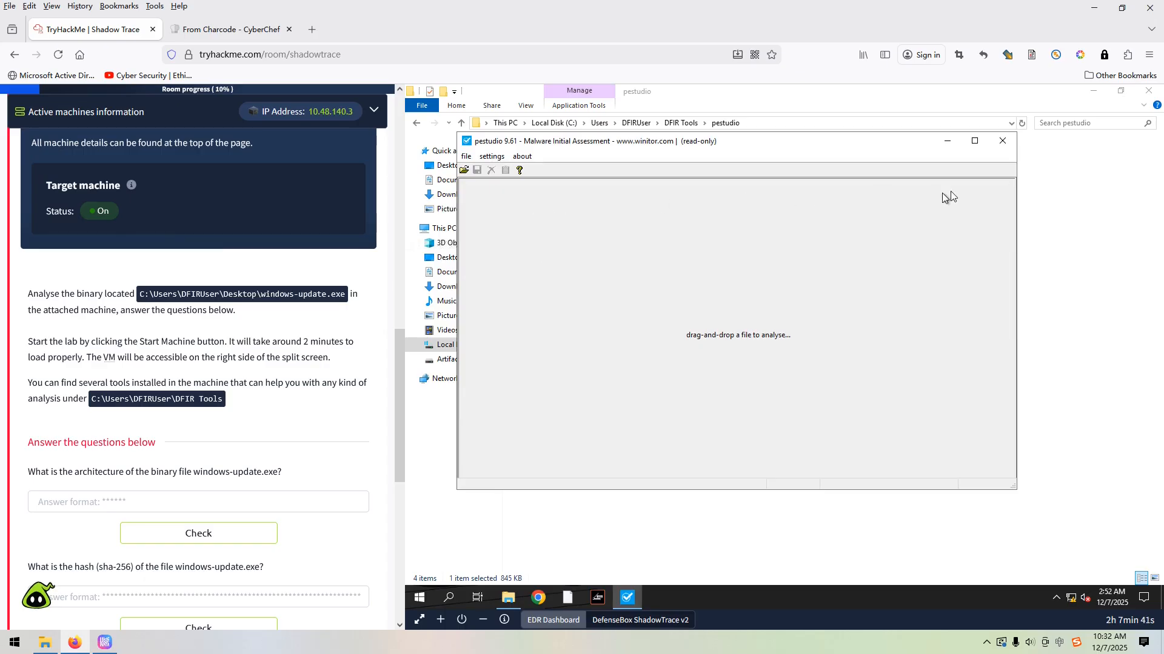
click(976, 141)
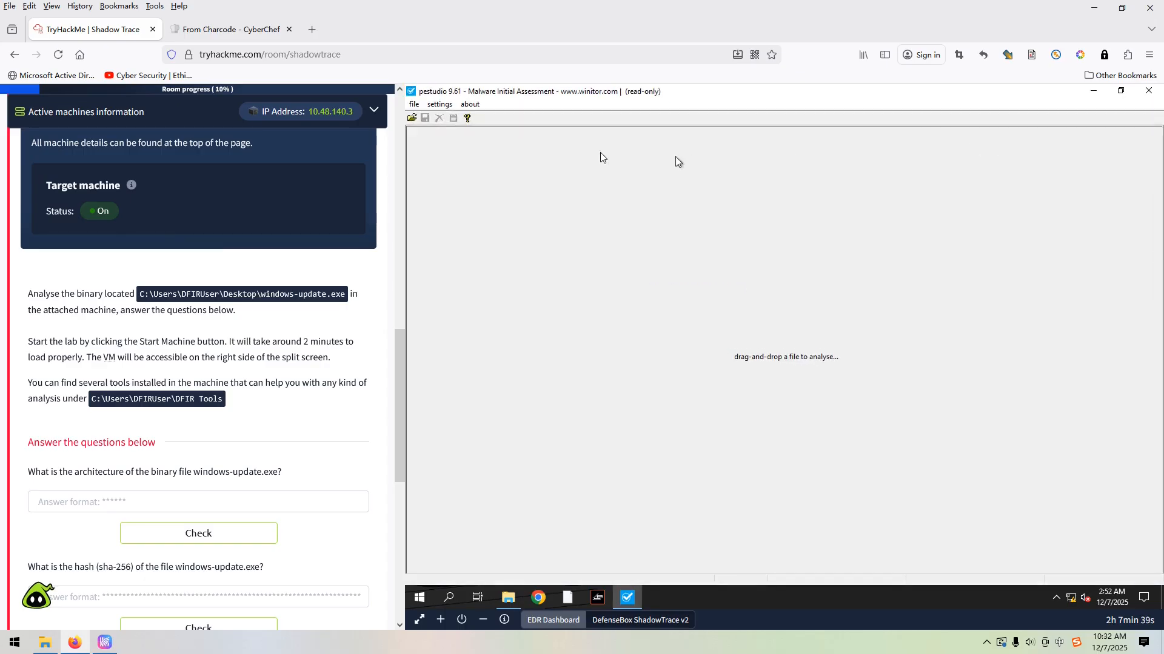
Load the windows-update executable from the virtual machine's Desktop into pestudio for analysis
click(413, 104)
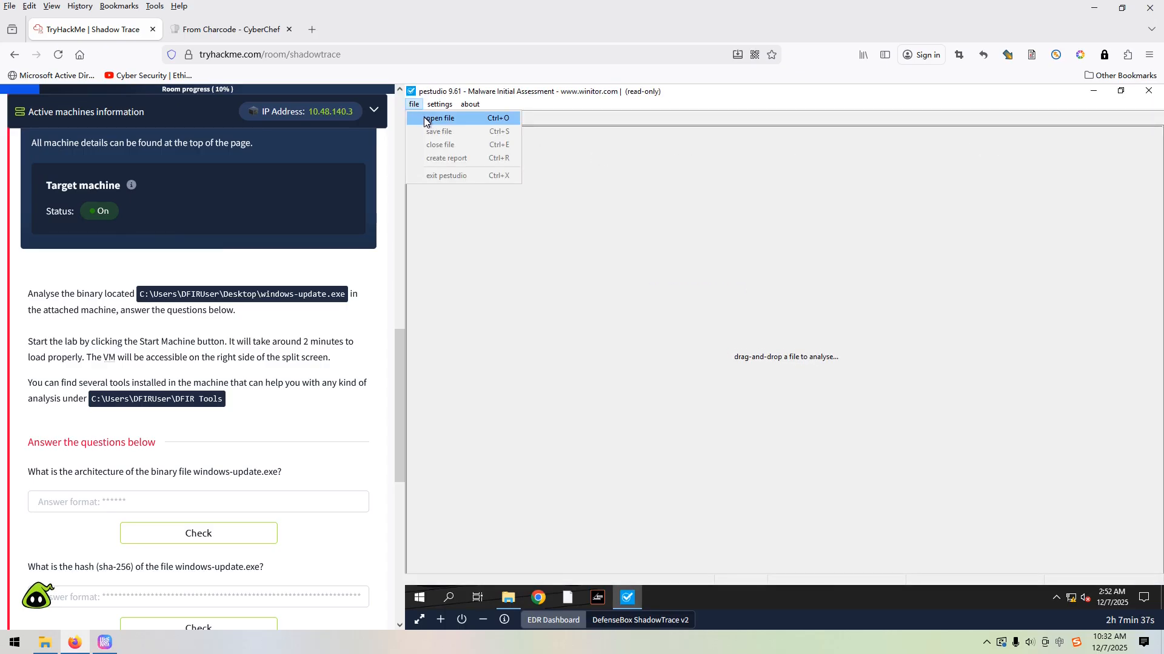
click(424, 123)
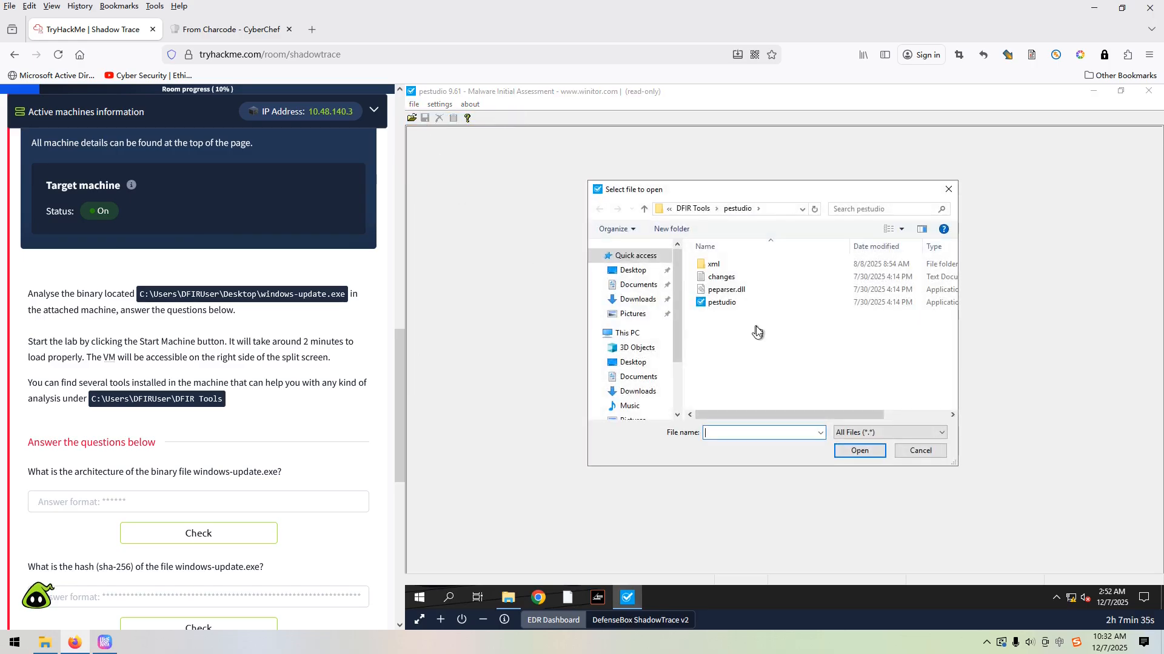
click(634, 271)
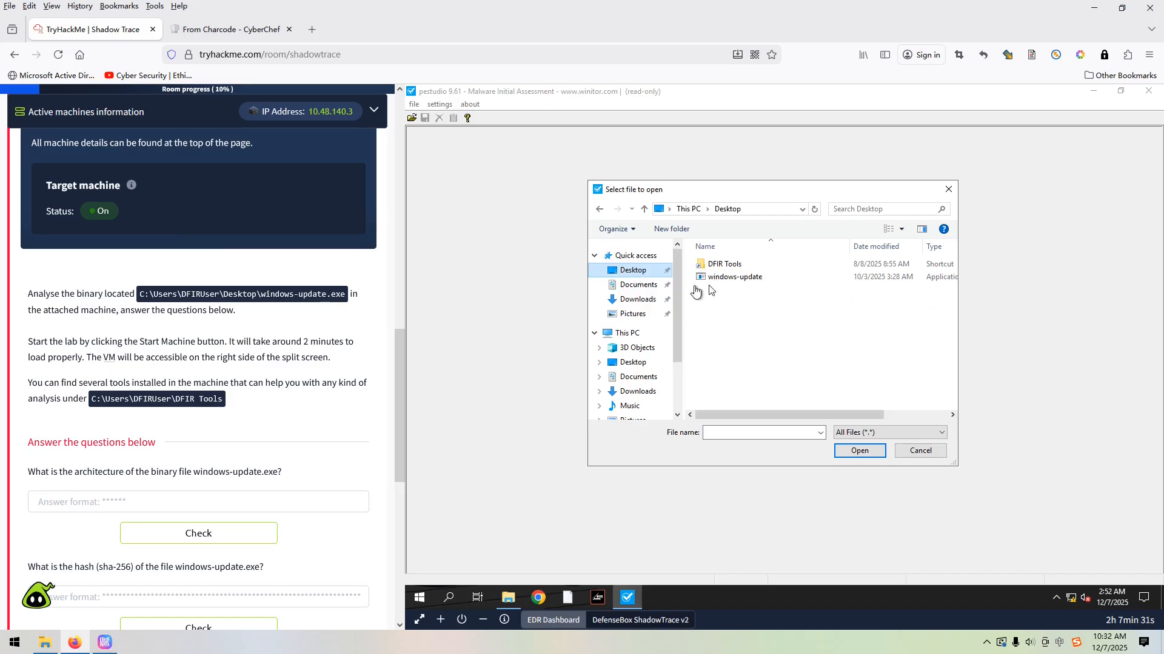
click(732, 280)
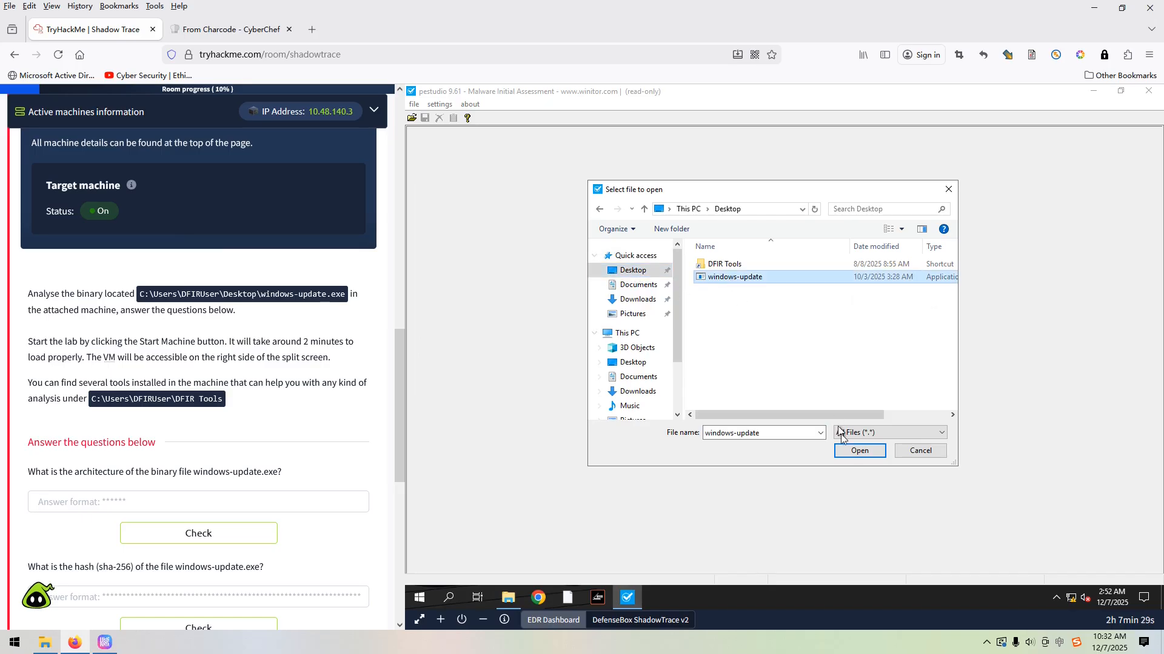
click(849, 453)
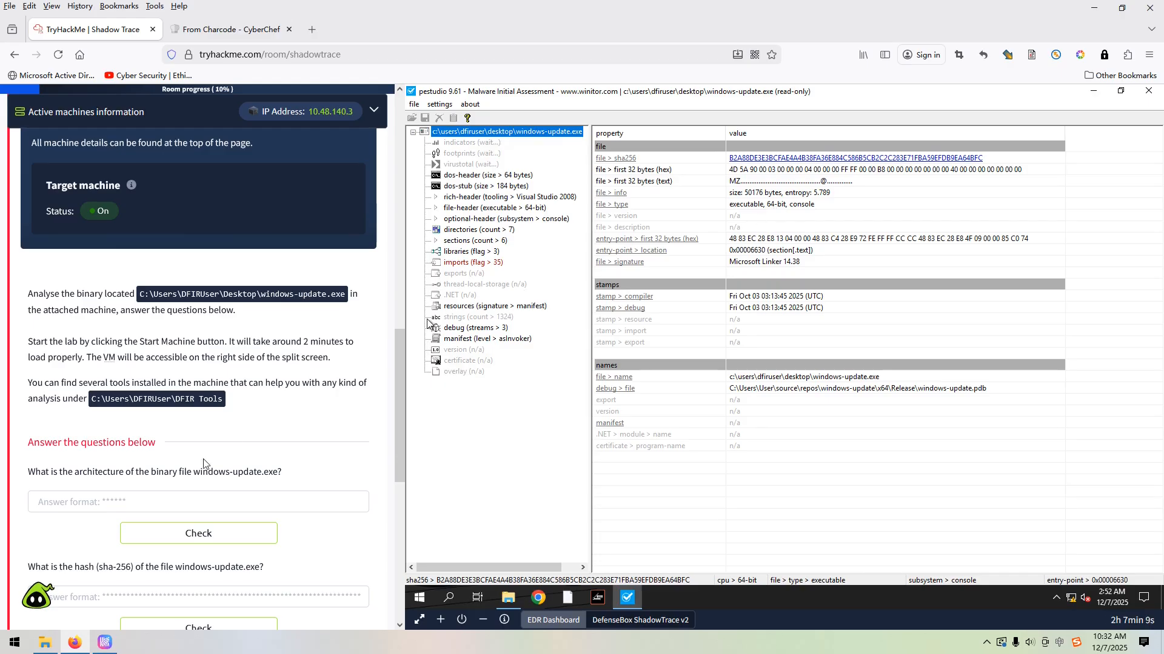
Submit 64-bit as the answer for the architecture of windows-update.exe
click(133, 497)
text(64-bit)
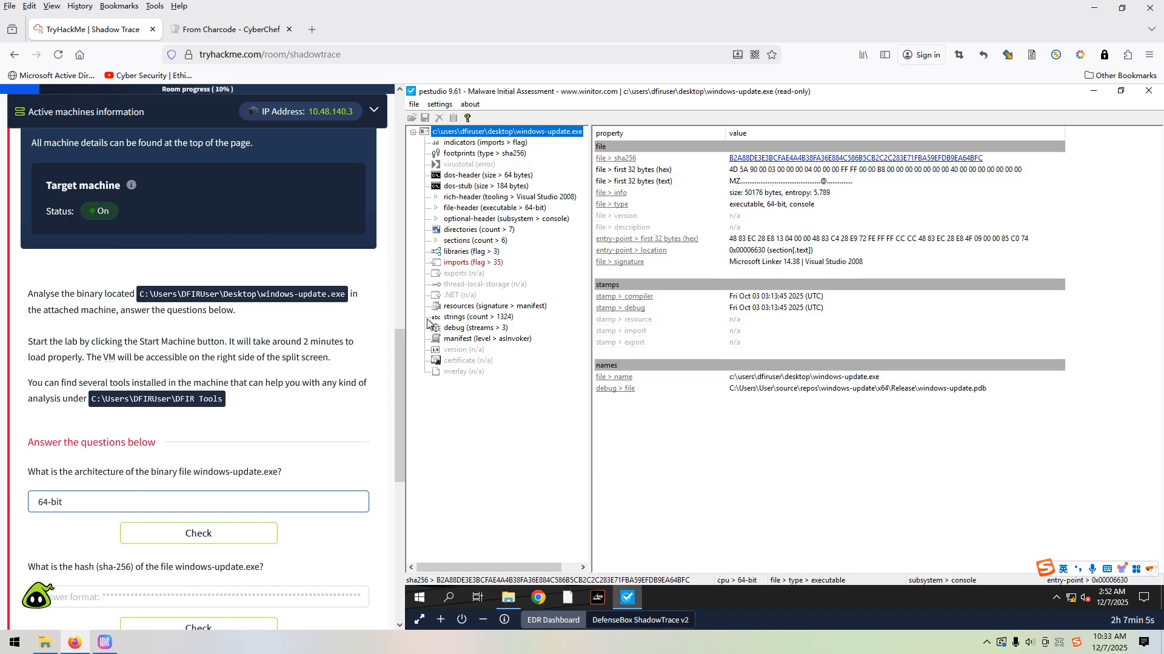
click(158, 538)
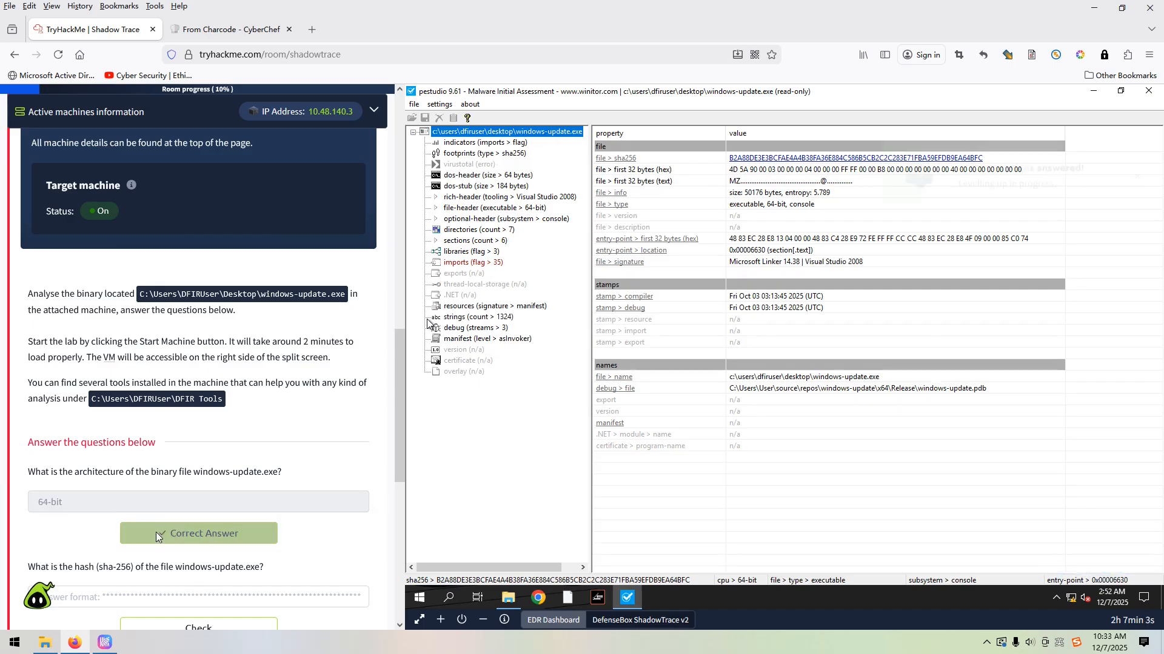
Copy the file's sha256 value from pestudio and submit it as the answer to the SHA-256 hash question
scroll(133, 499, down, 2)
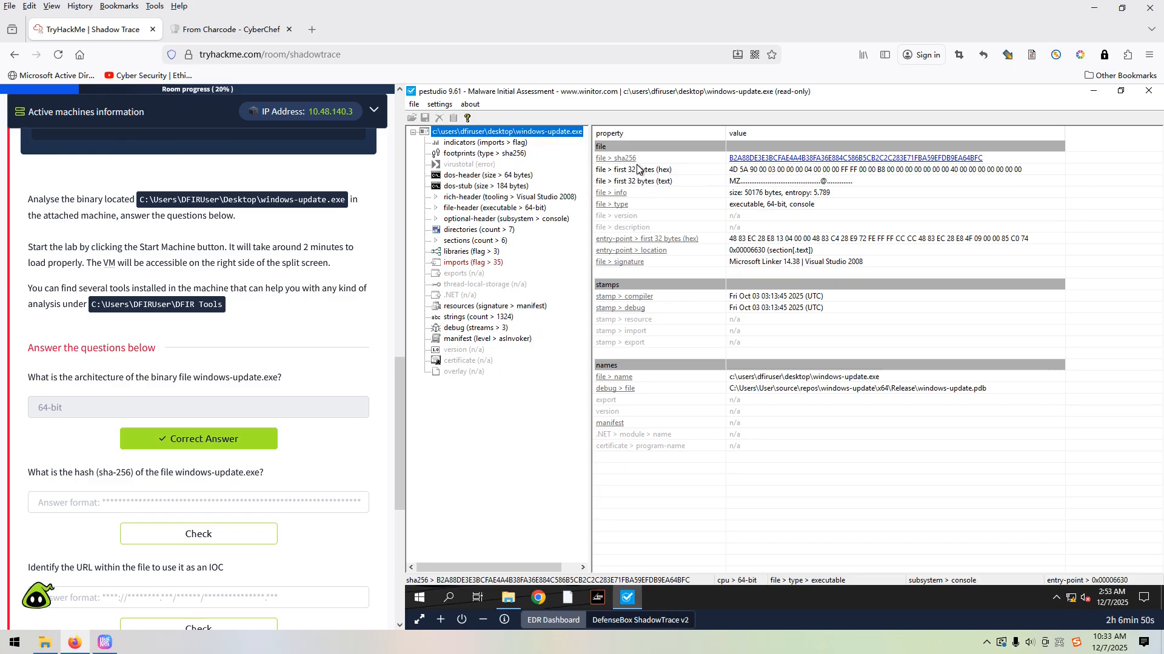
click(747, 160)
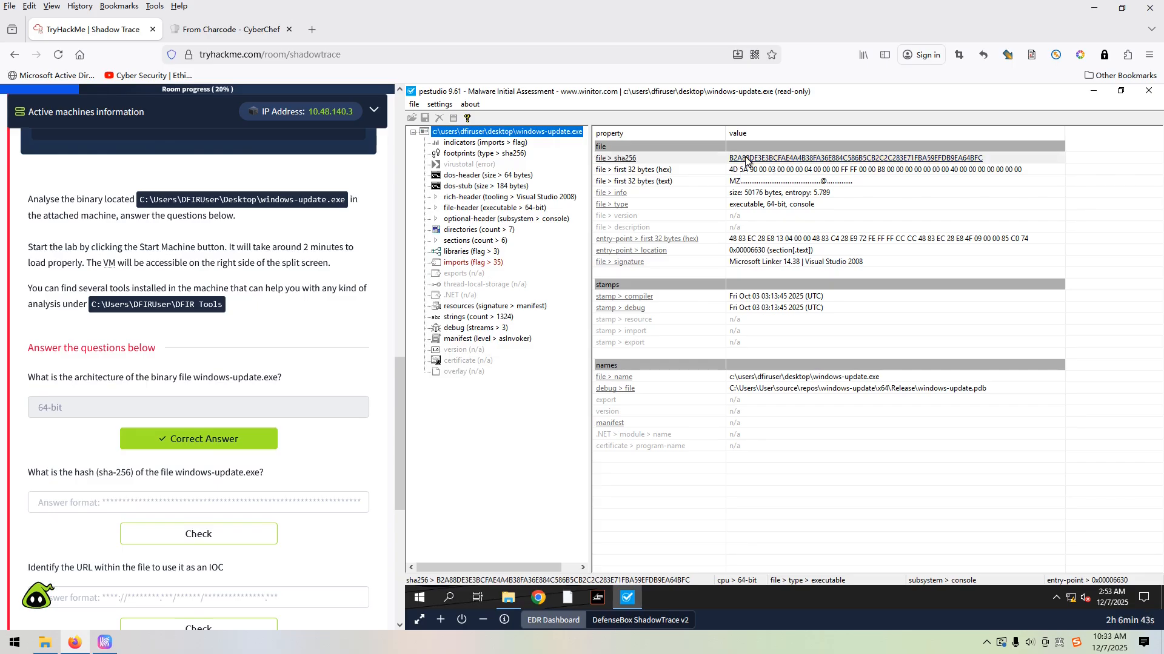
right_click(747, 160)
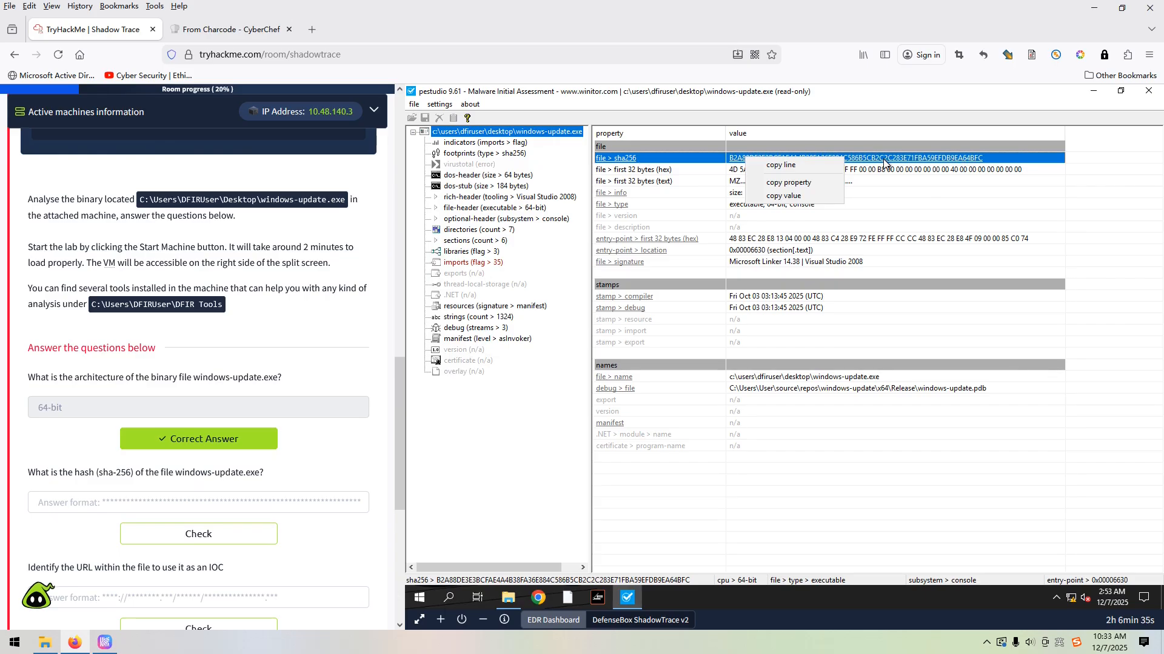
click(789, 197)
click(104, 507)
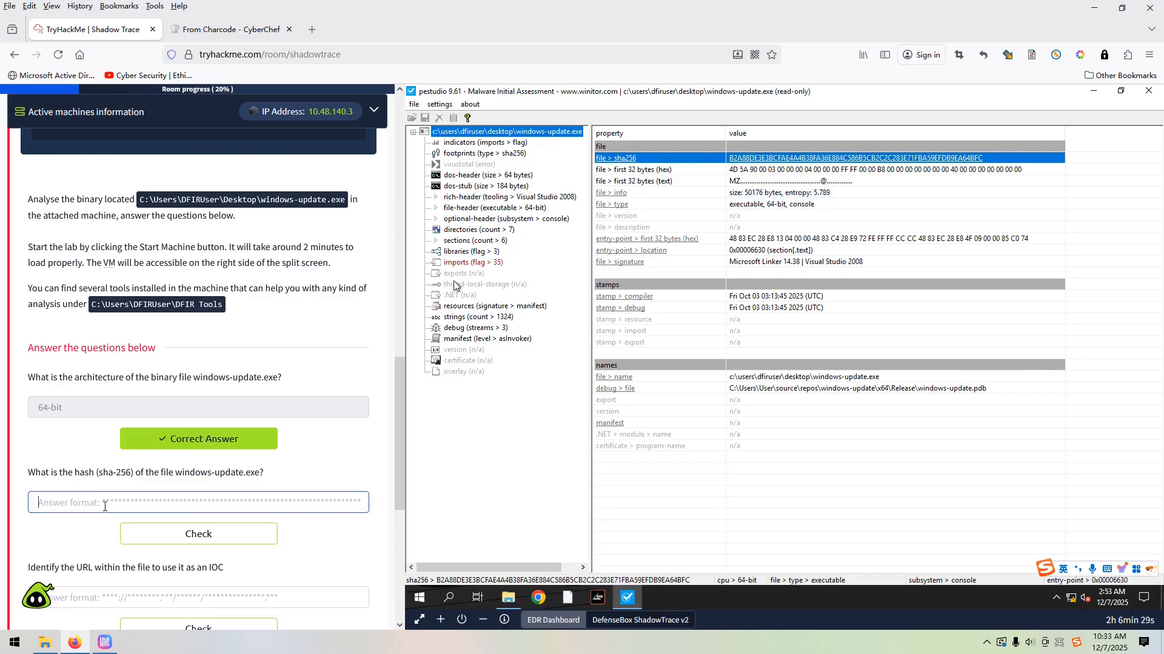
key(ctrl+v)
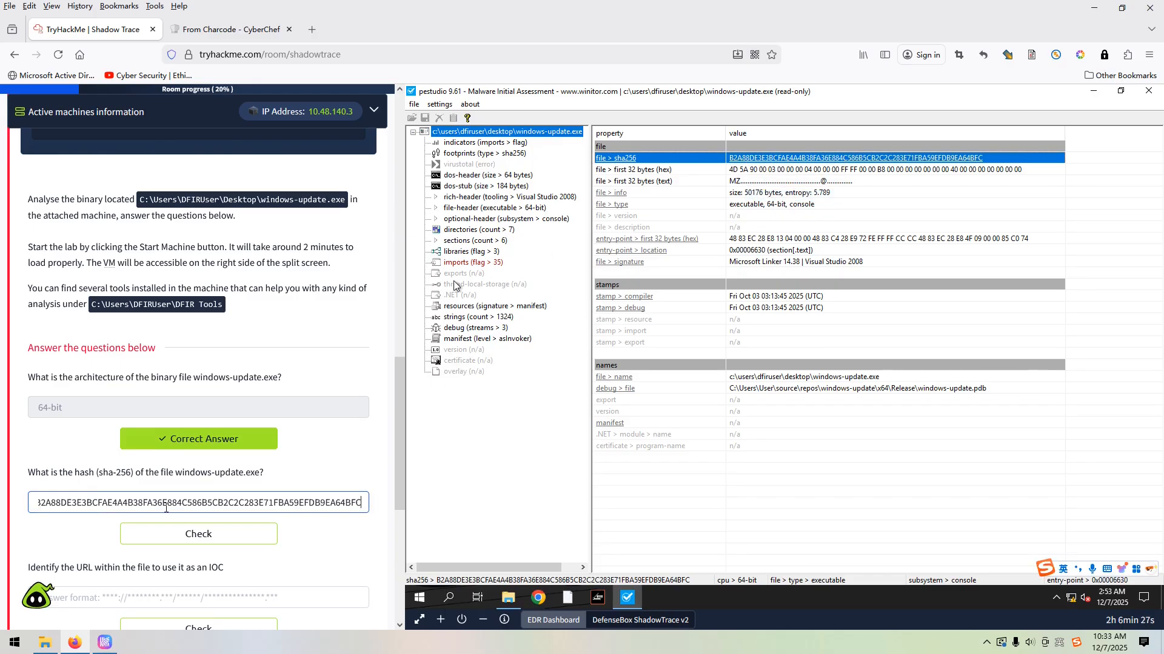
click(188, 534)
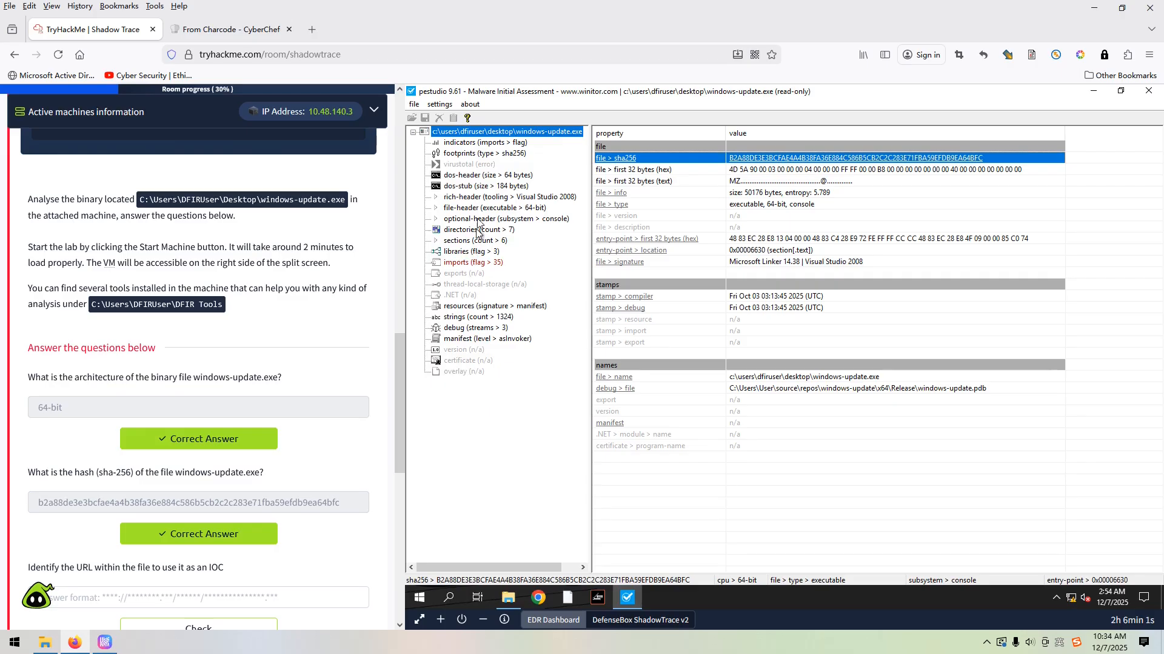
click(464, 145)
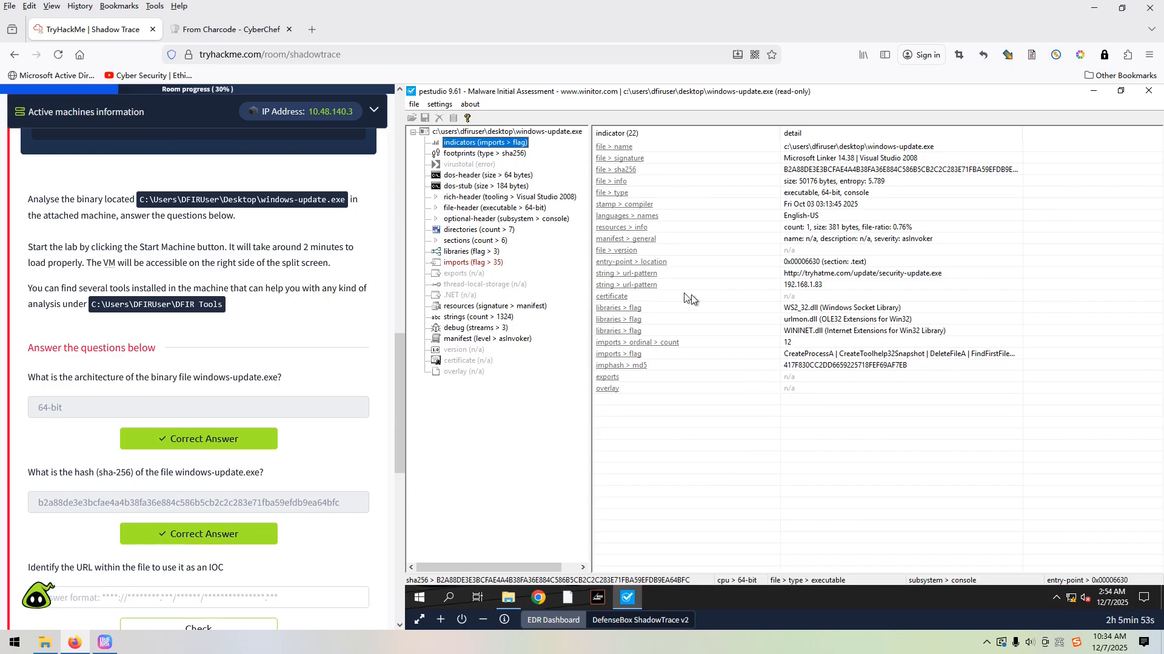
click(909, 277)
right_click(912, 276)
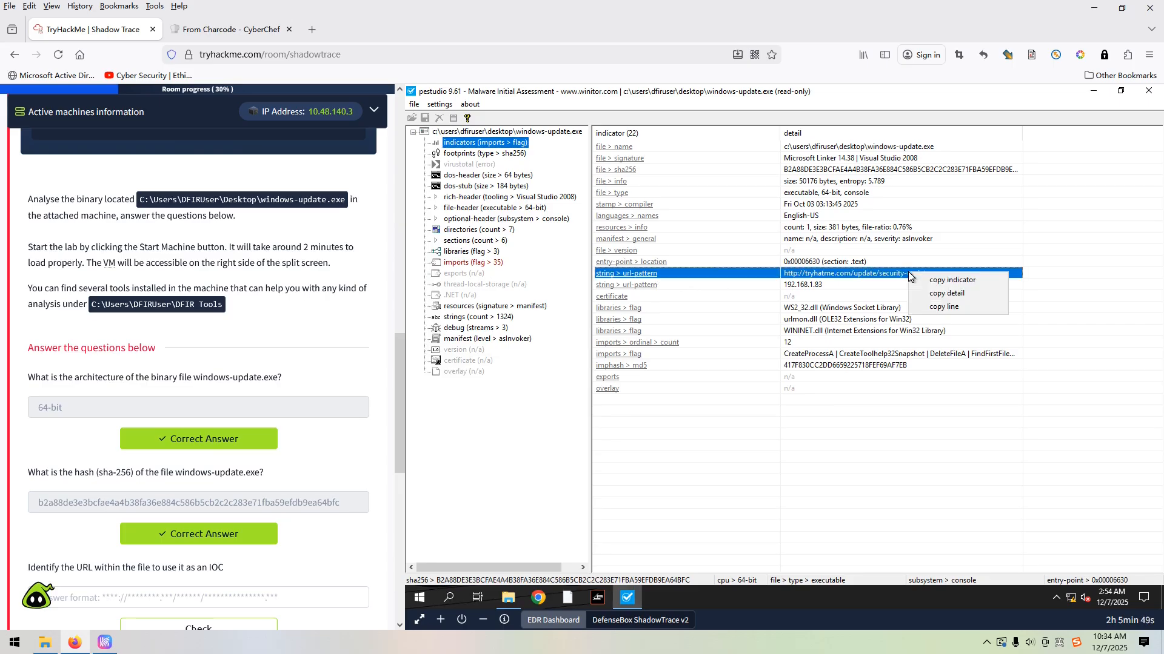
click(938, 294)
click(103, 598)
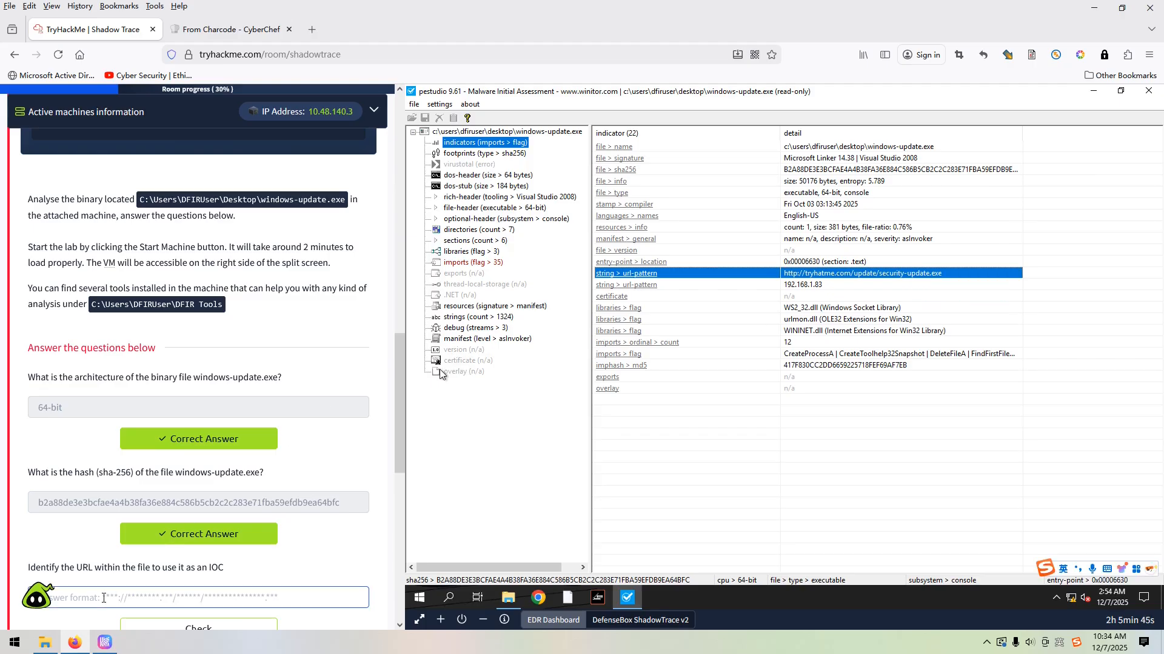
key(ctrl+v)
scroll(181, 564, down, 2)
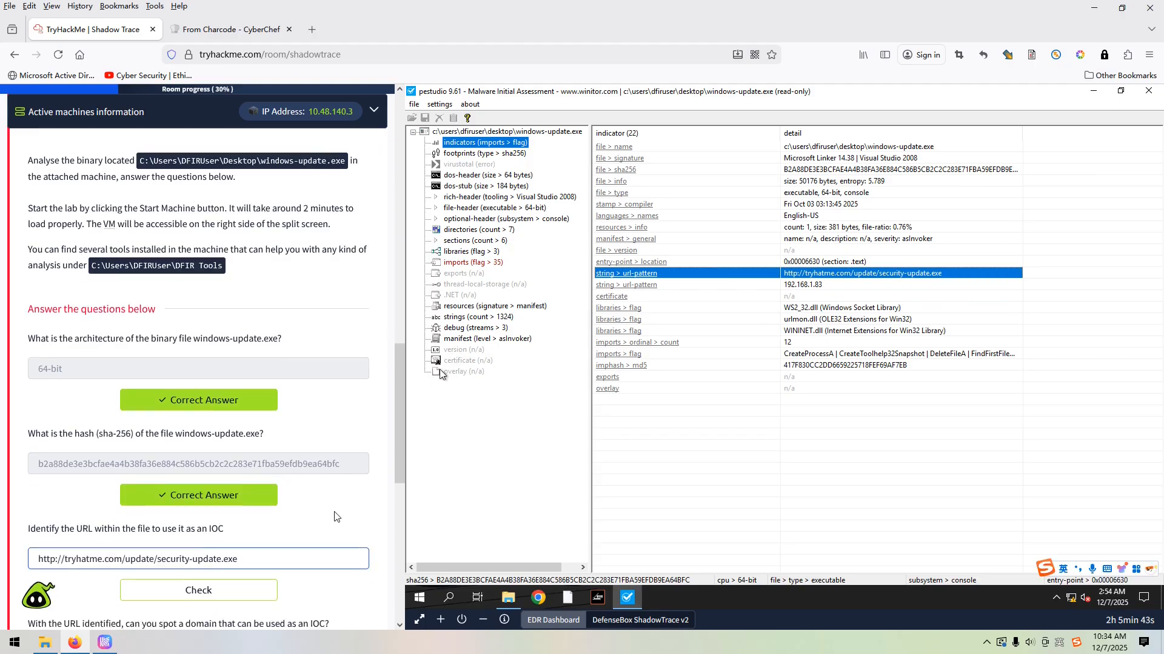
click(229, 536)
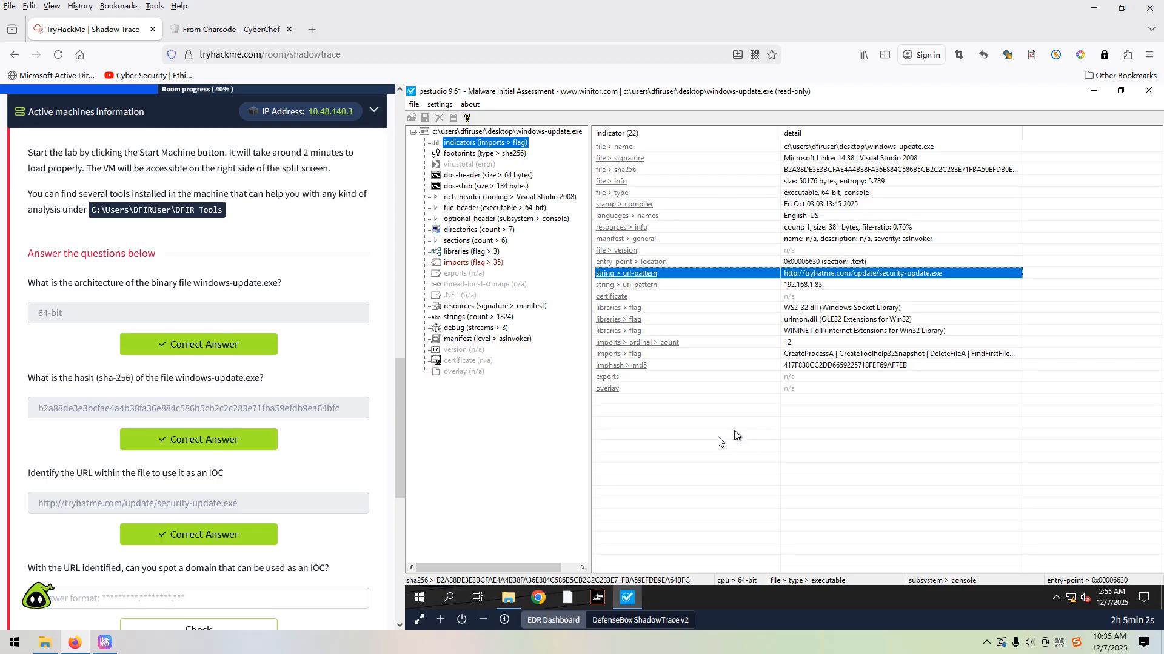
Open Windows PowerShell in the virtual machine and maximize its window
click(411, 595)
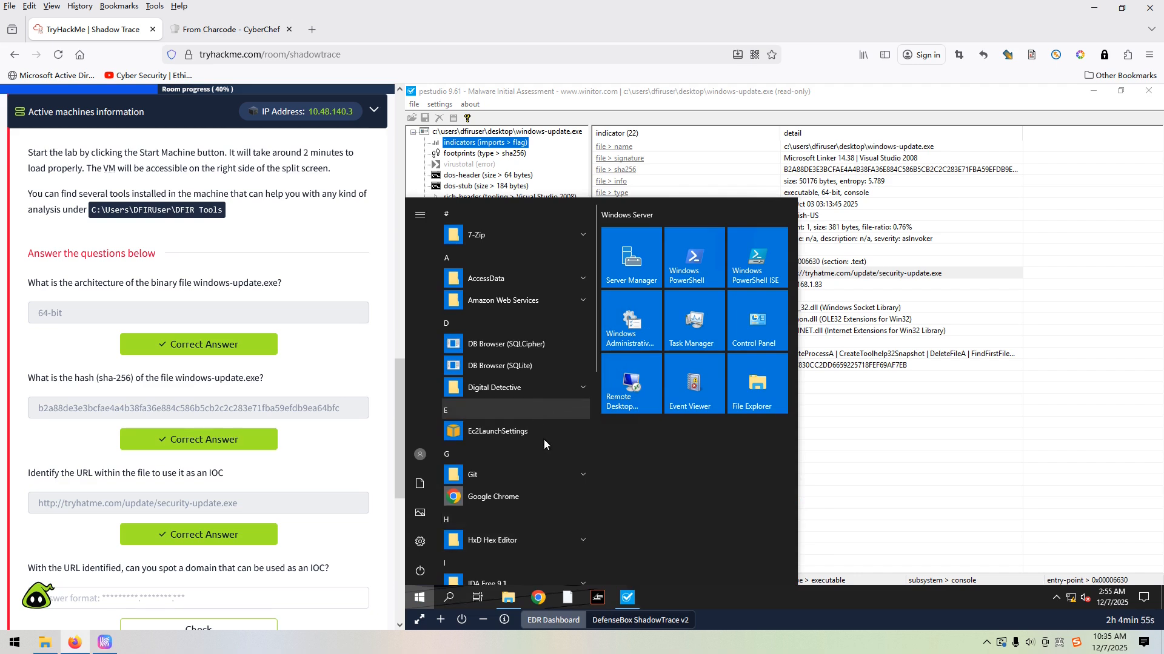
scroll(544, 439, down, 3)
scroll(554, 427, down, 5)
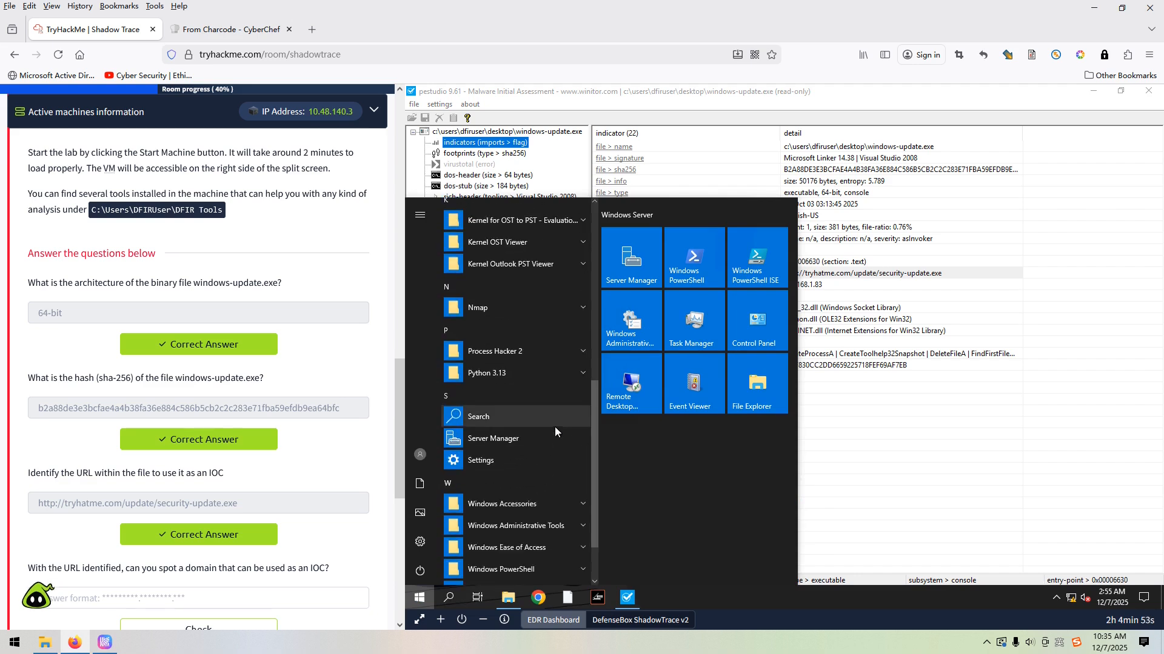
click(511, 498)
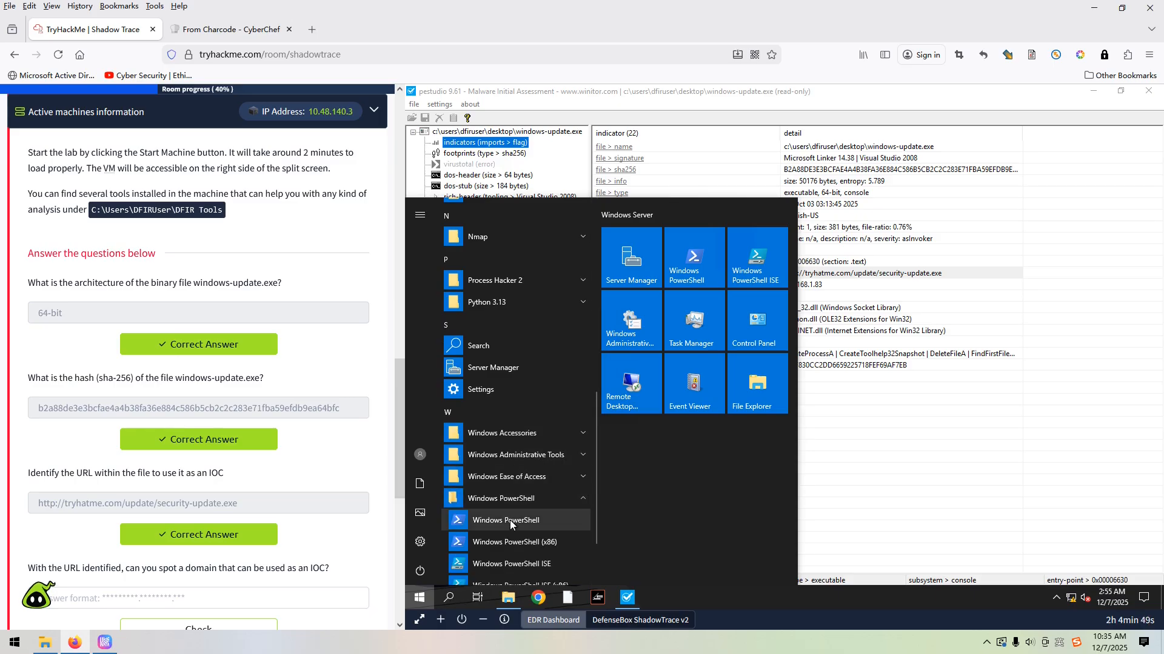
click(510, 520)
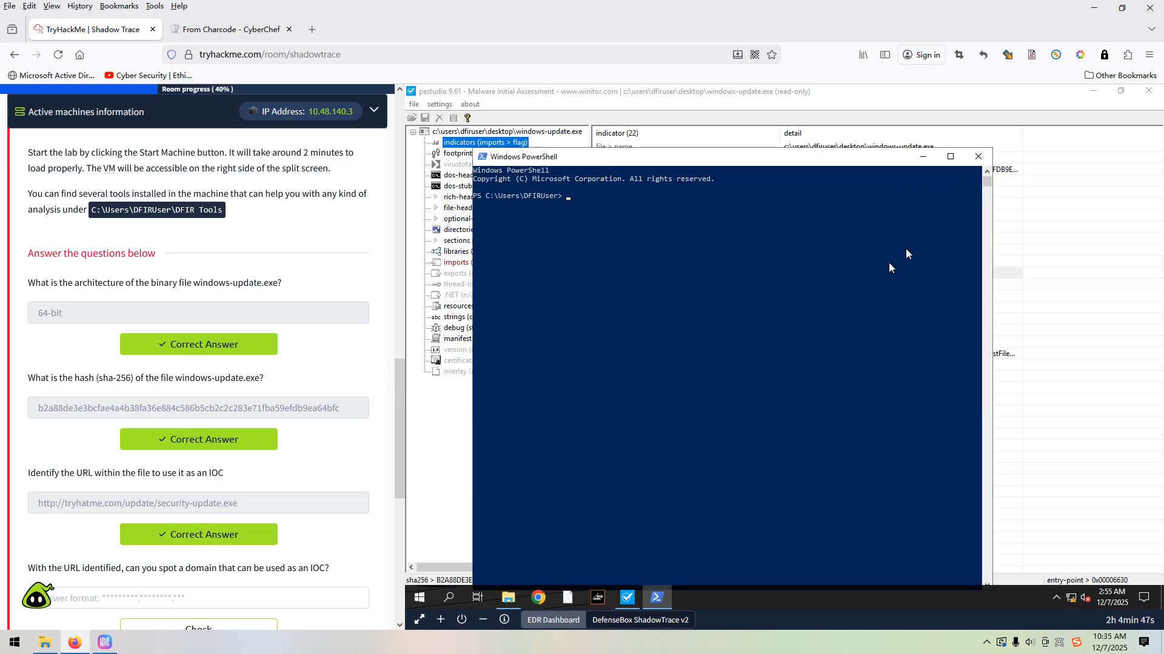
click(950, 158)
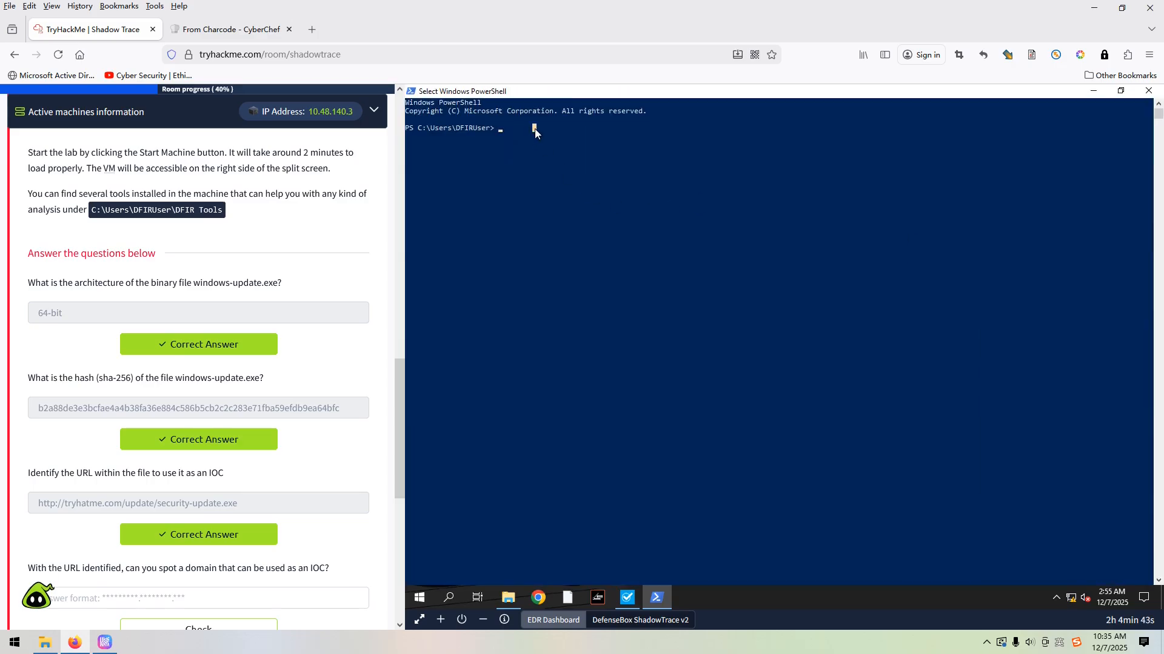
List the user folder in PowerShell, change to the Desktop directory and list its files
text(dir)
key(Return)
text(cd .\D)
text(es)
key(Tab)
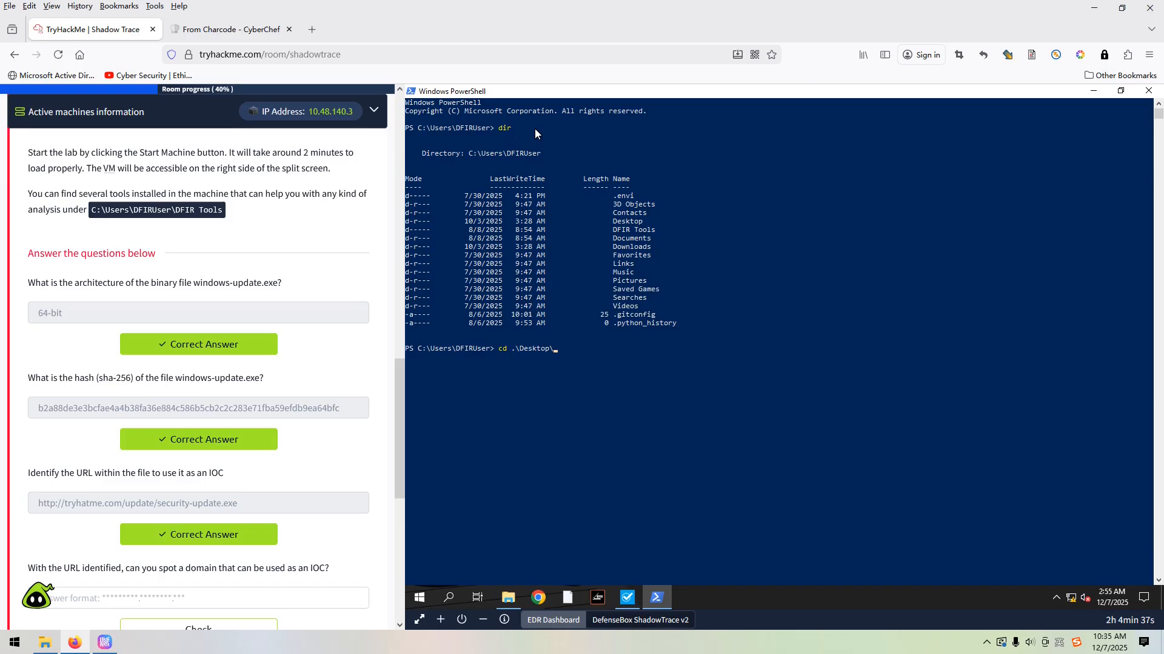
key(Return)
text(dir)
key(Return)
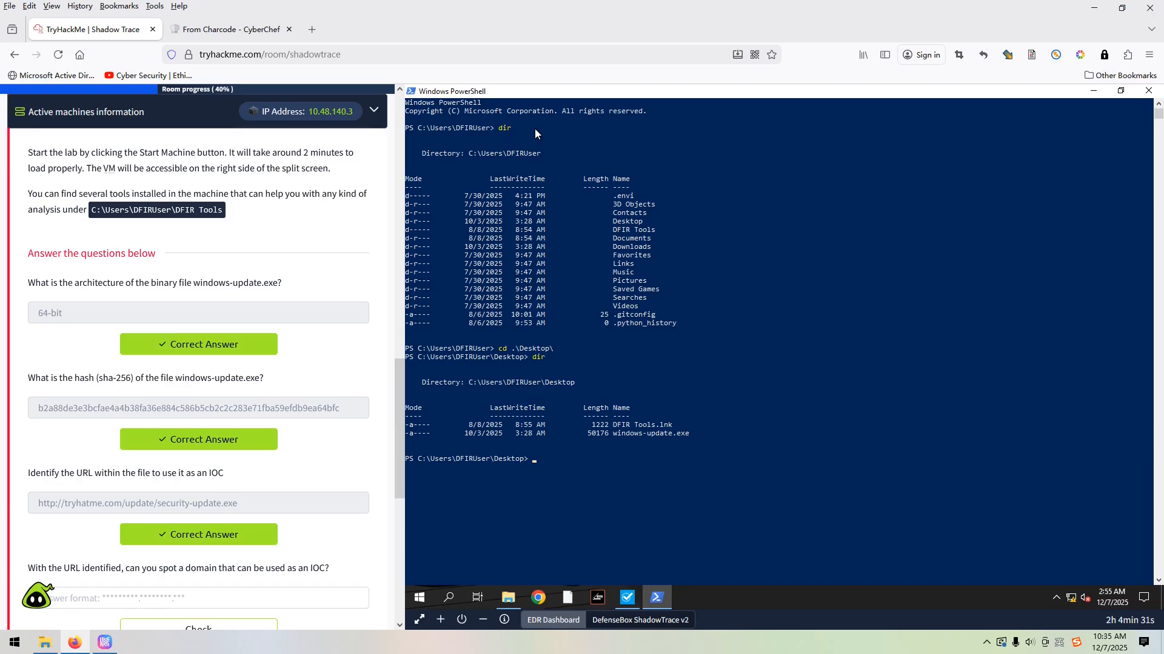
Extract the strings of windows-update.exe filtered for the domain by running strings .\windows-update.exe | findstr.exe 'tryhatme'
text(strings .\win)
key(Tab)
text(| findst)
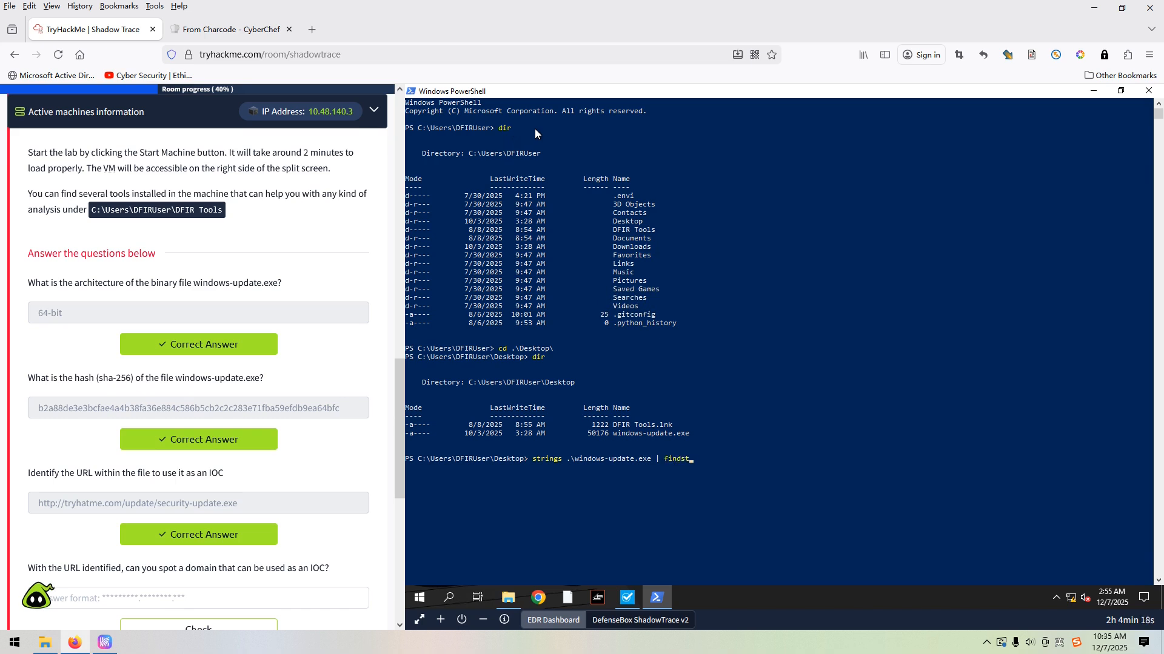
key(Tab)
text('tryhat)
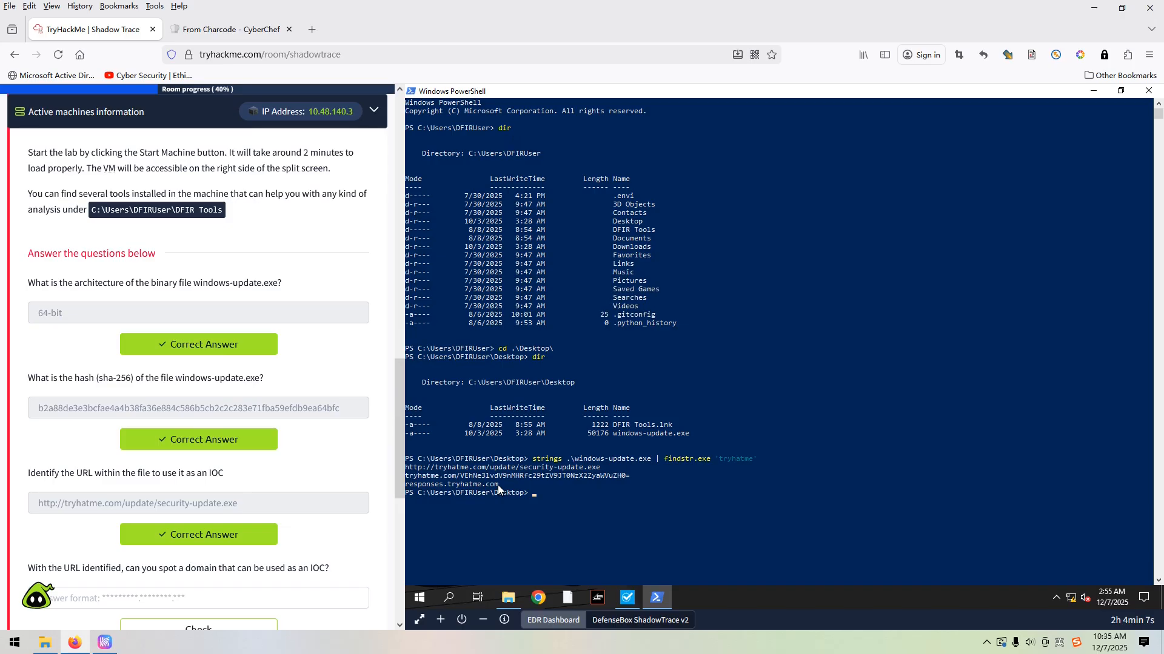
Copy responses.tryhatme.com from the PowerShell output and submit it as the answer to the domain IOC question
drag(498, 485, 405, 489)
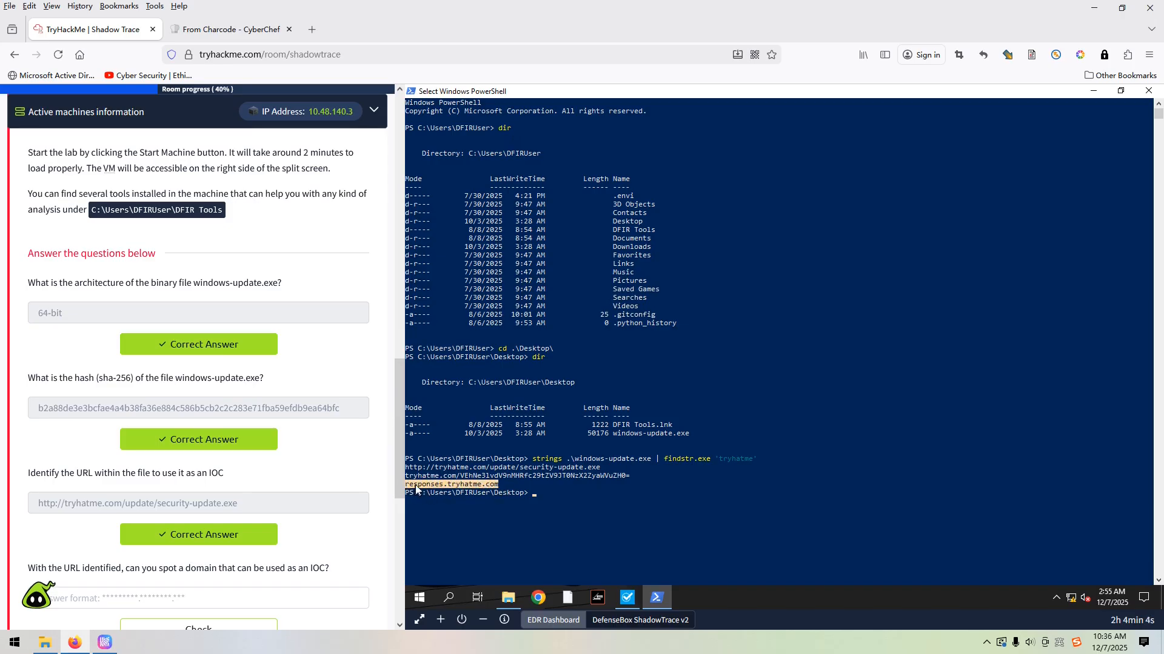
click(412, 91)
mouse_move(464, 193)
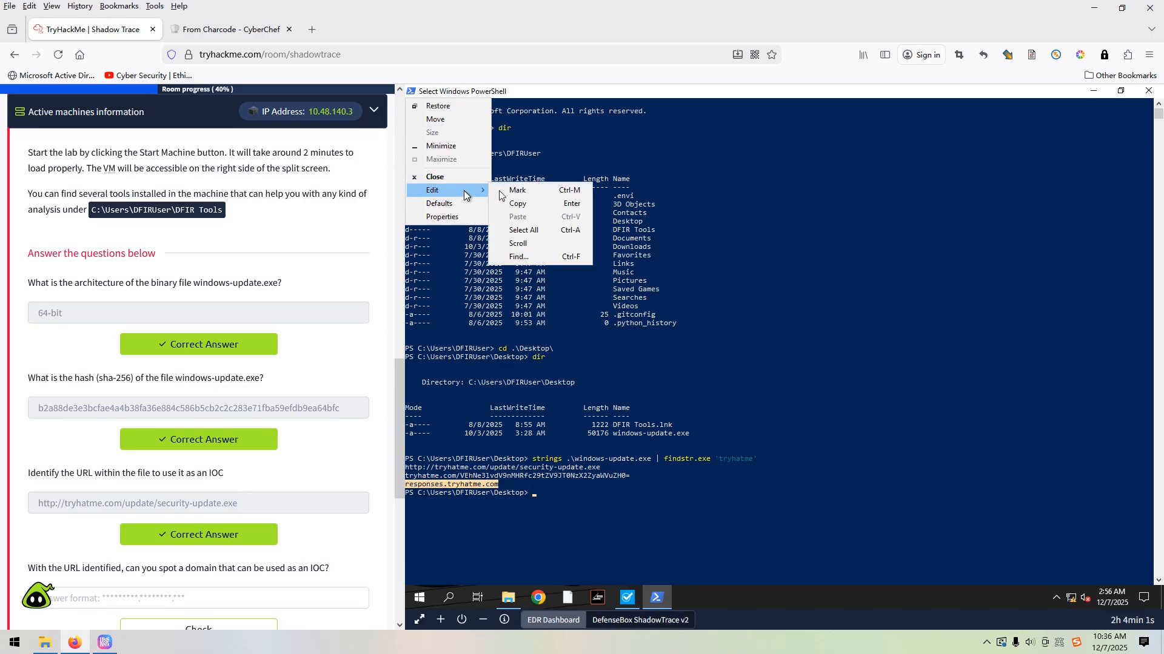
click(531, 205)
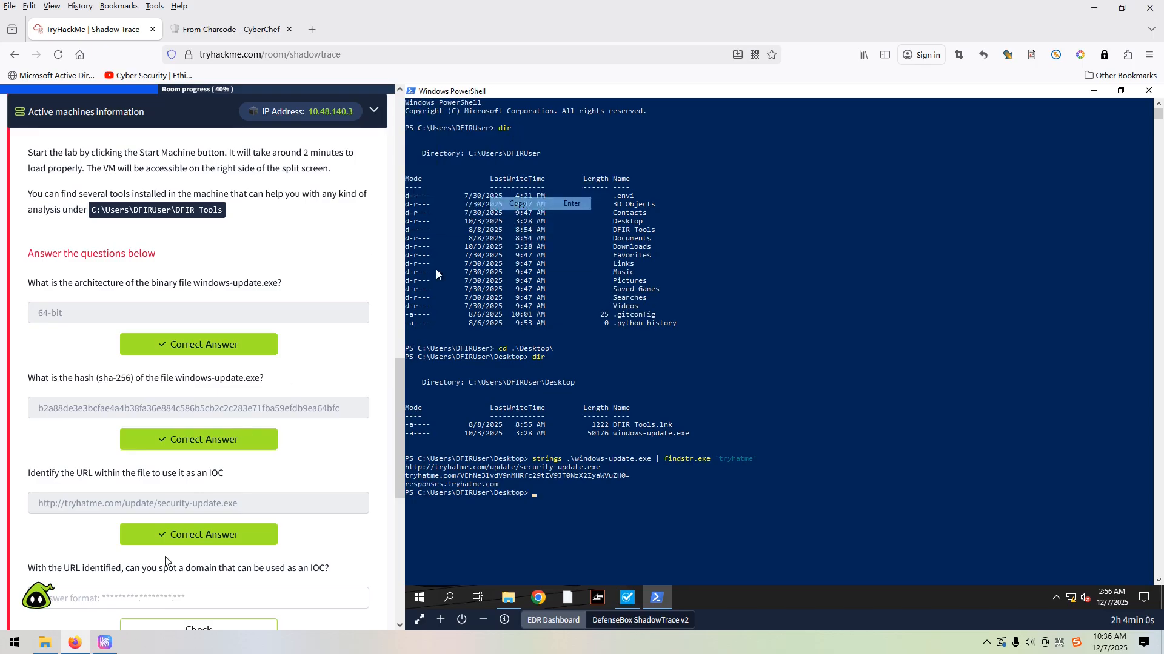
click(156, 596)
key(ctrl+v)
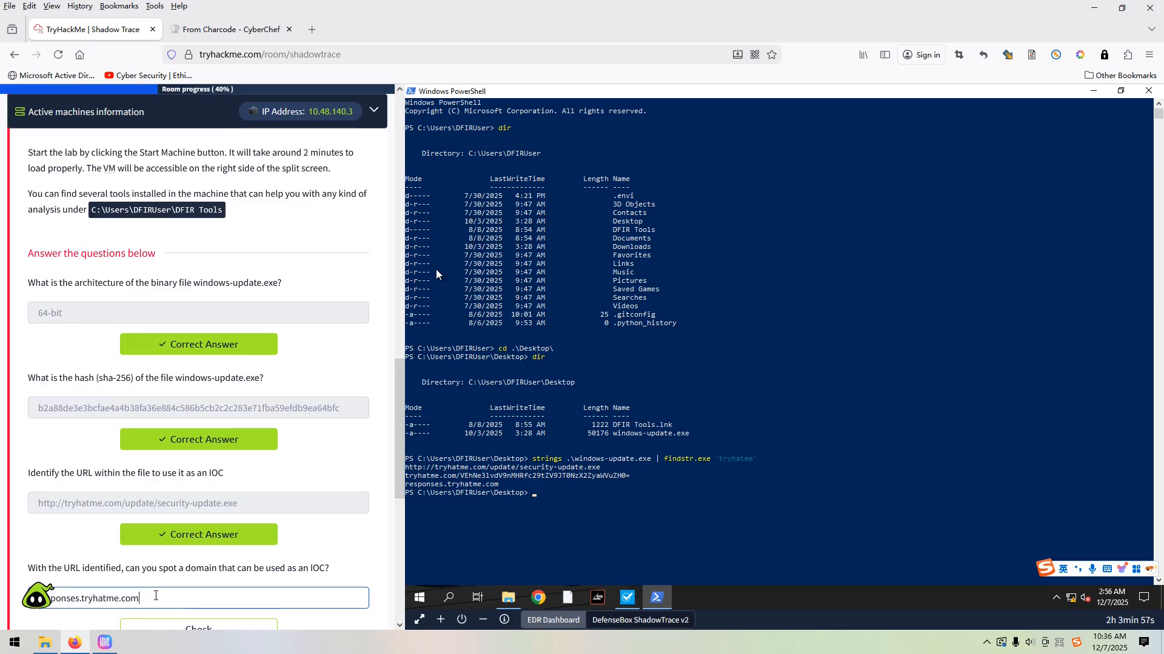
scroll(234, 561, down, 2)
click(218, 538)
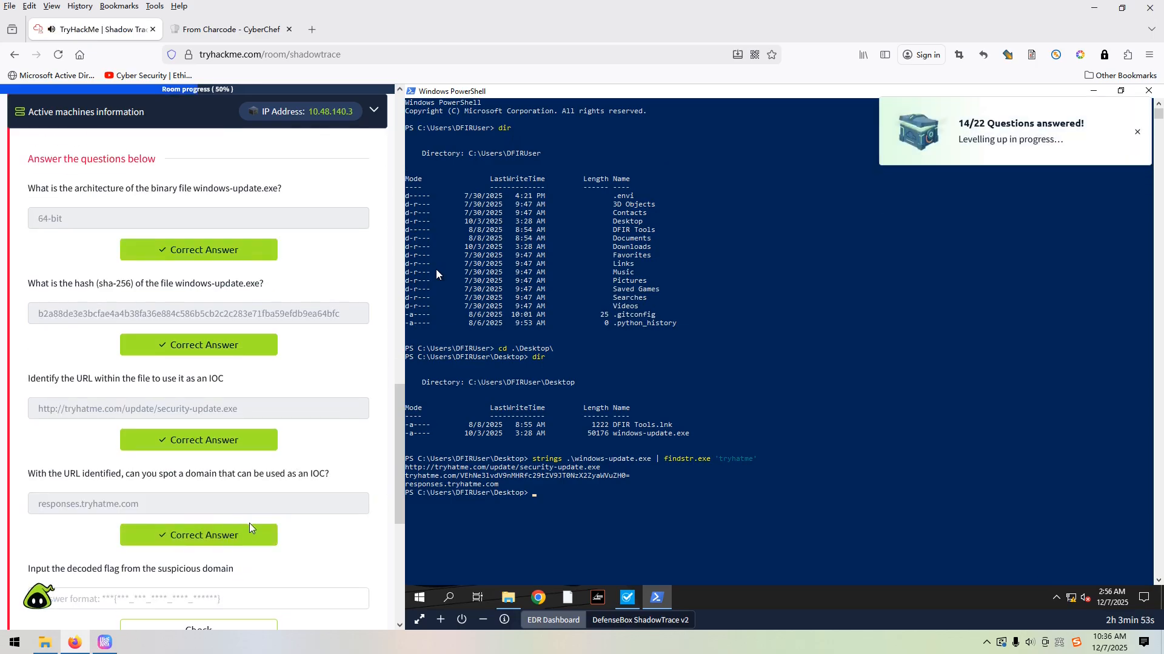
Copy the encoded string that follows tryhatme.com/ in the PowerShell output
scroll(243, 527, down, 2)
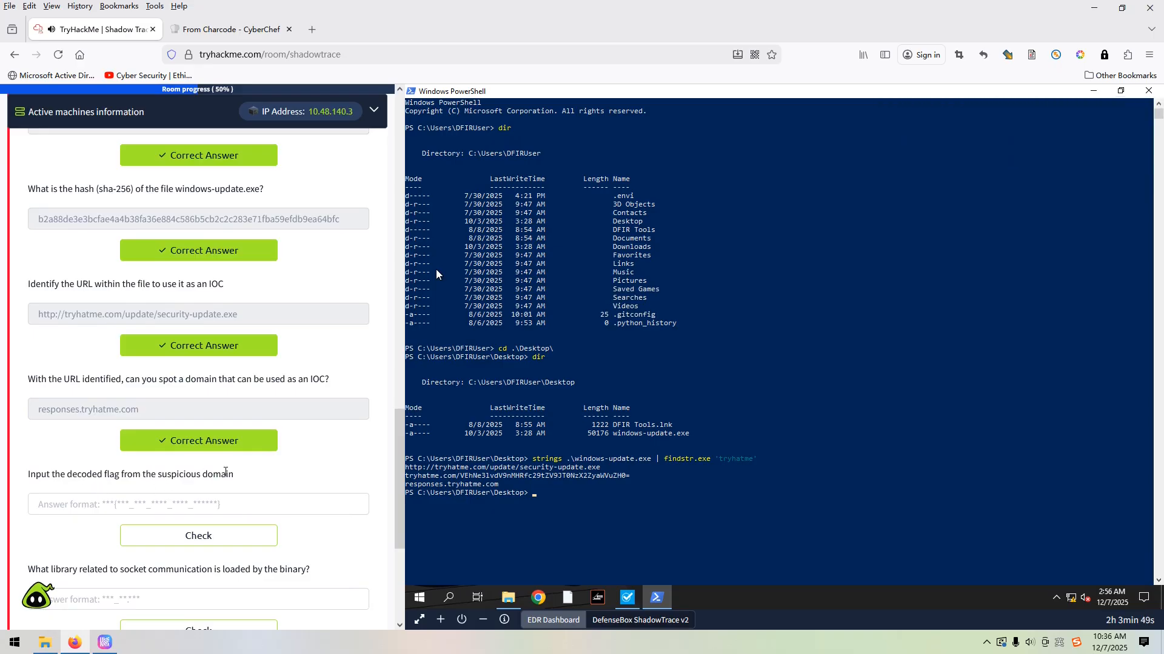
click(461, 477)
drag(465, 477, 629, 477)
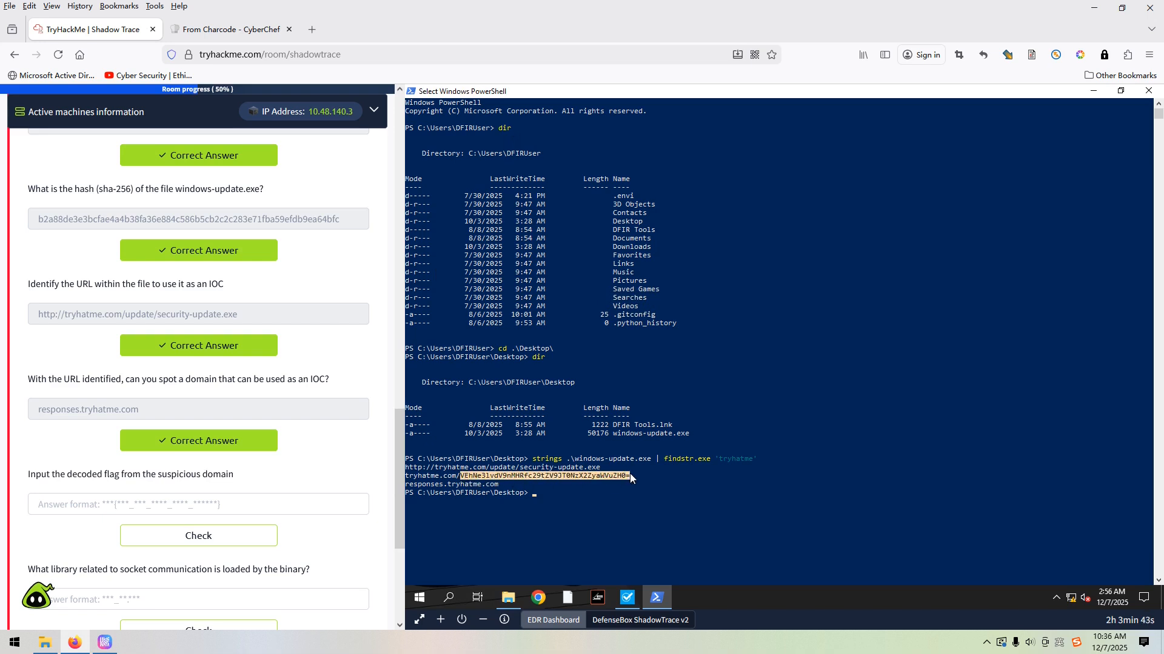
right_click(621, 475)
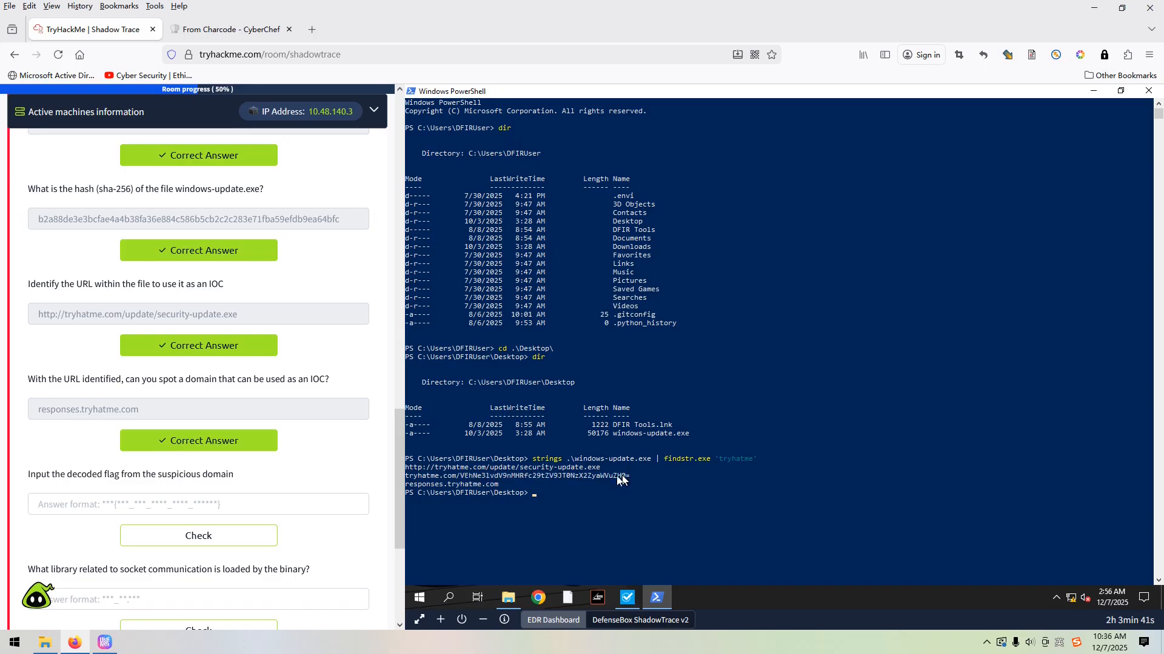
drag(465, 477, 628, 480)
click(460, 478)
click(483, 477)
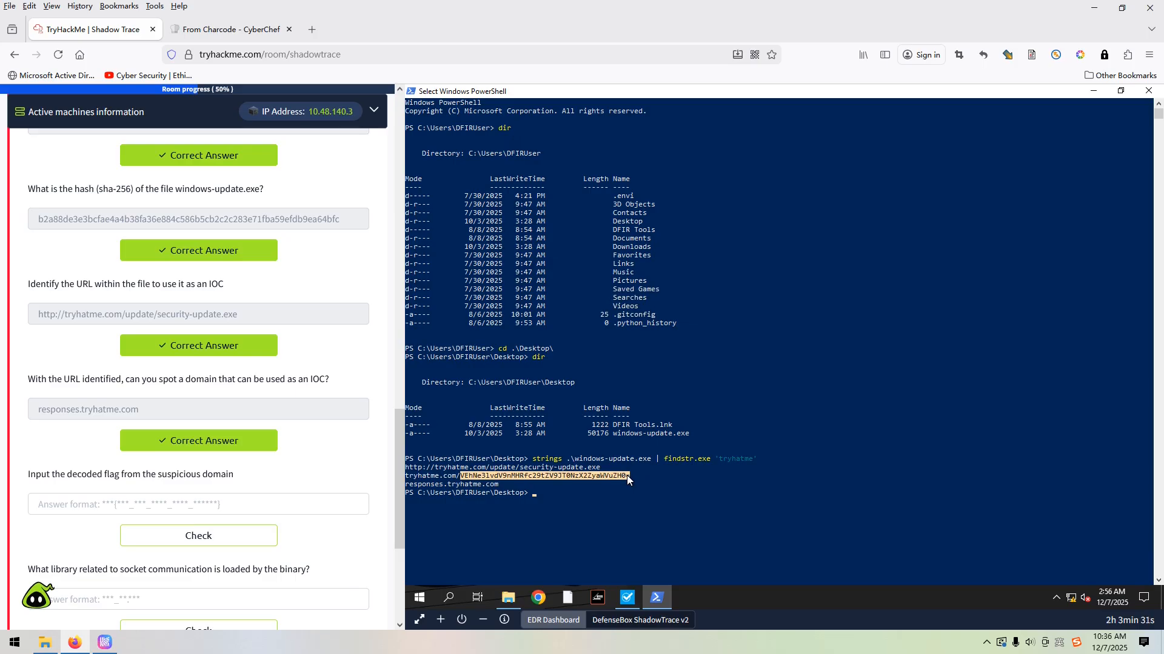
click(412, 92)
mouse_move(452, 191)
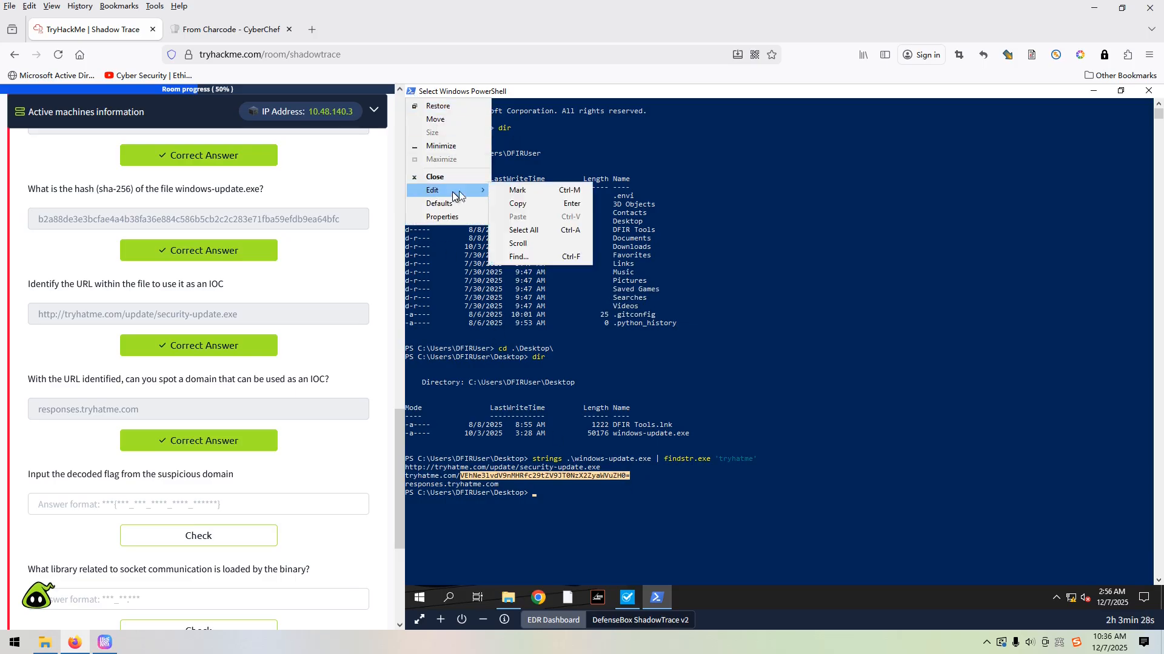
click(533, 205)
Switch to CyberChef, replace the input with the copied string and replace the From Charcode recipe with From Base64
click(234, 32)
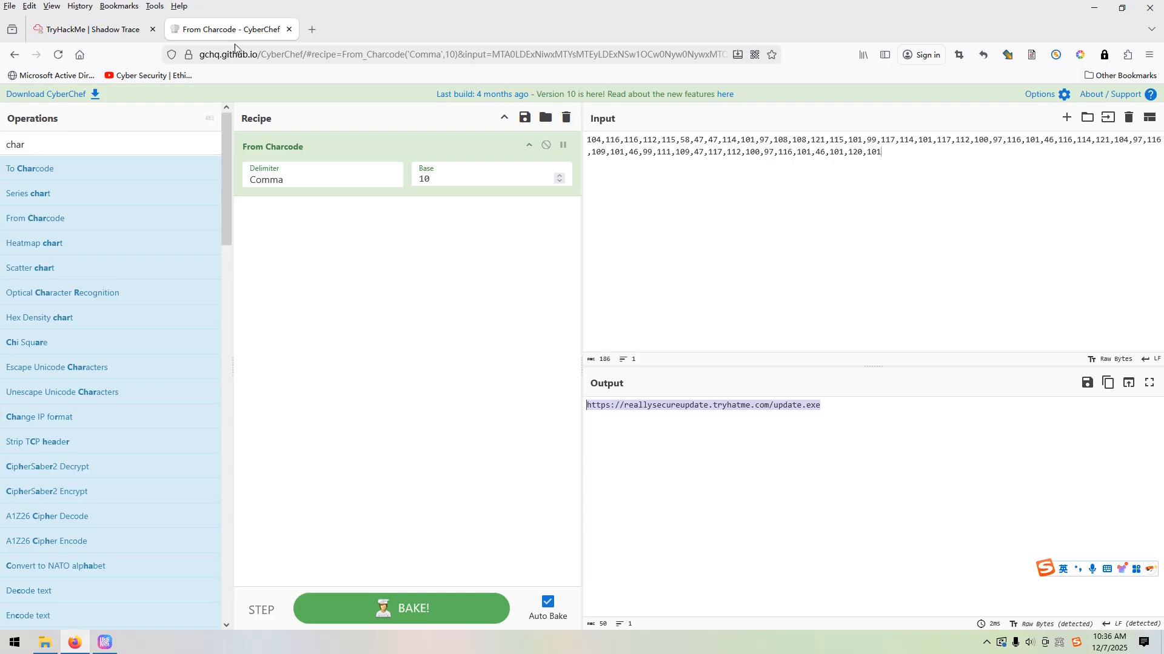
key(ctrl+a)
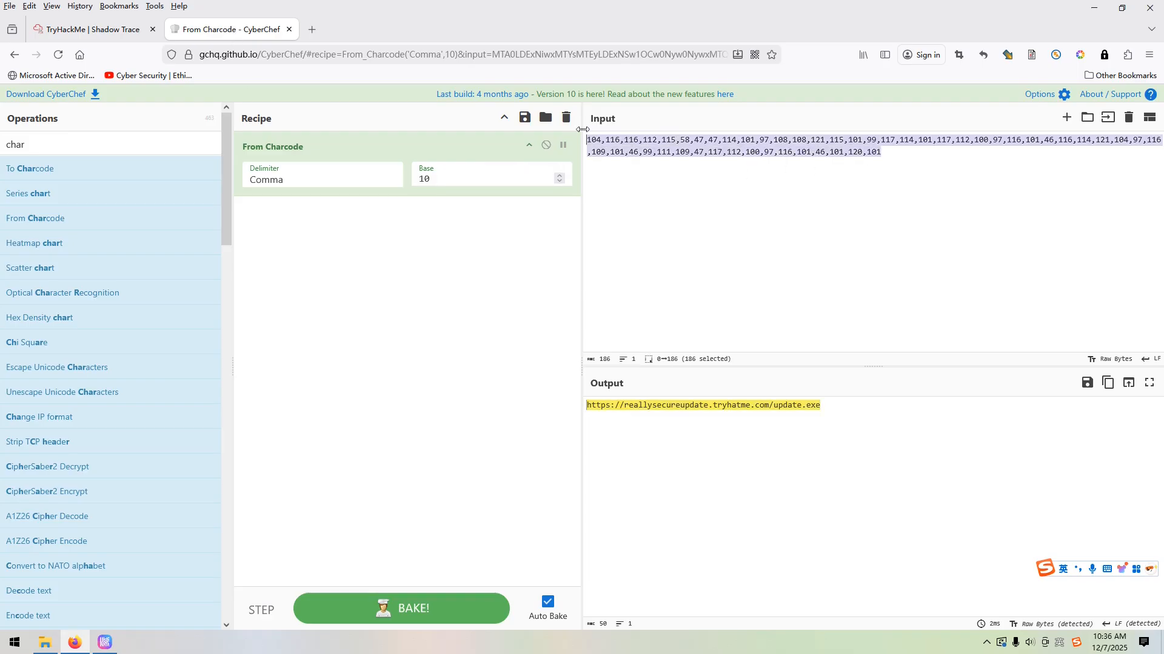
key(ctrl+v)
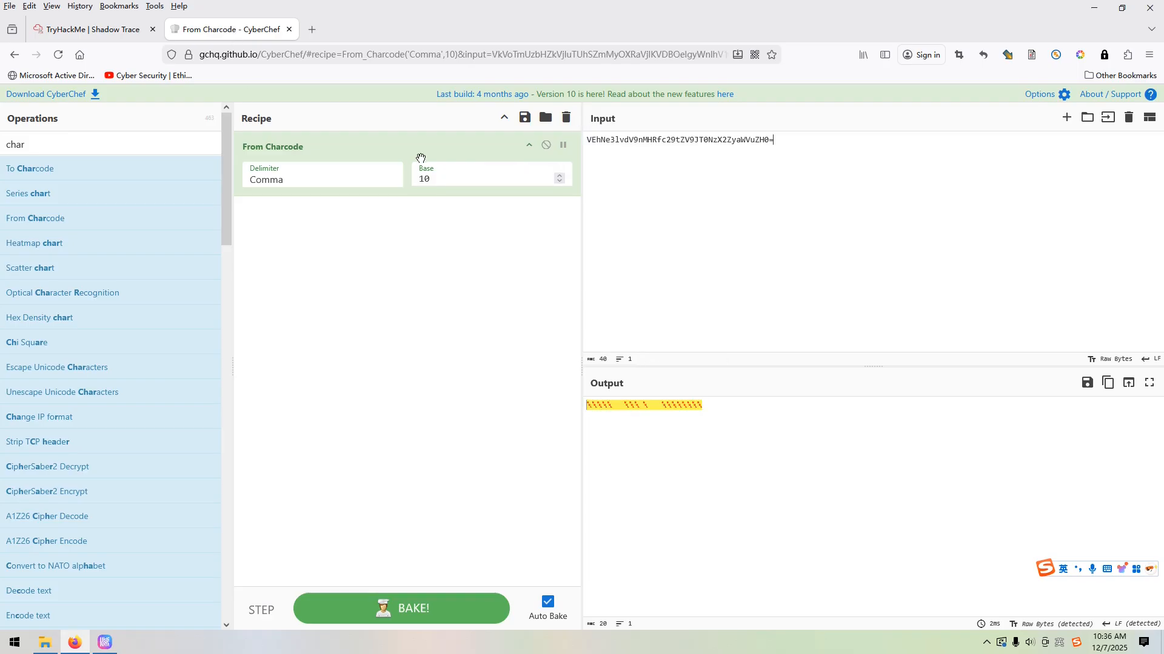
click(566, 119)
double_click(2, 140)
text(base)
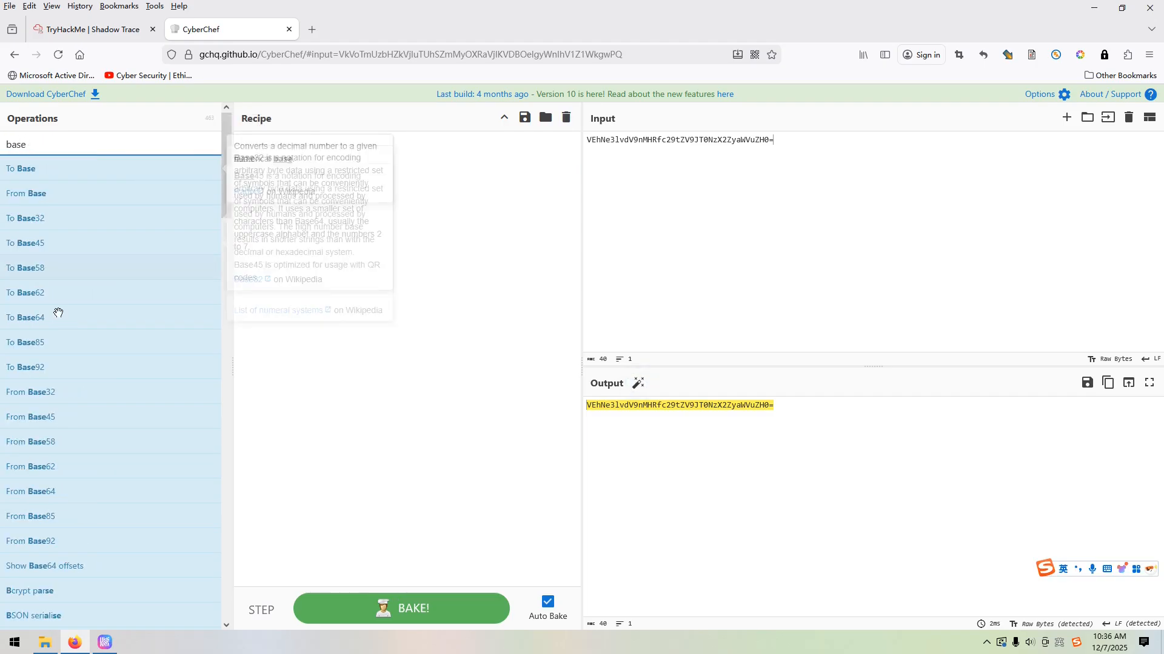
drag(42, 491, 393, 344)
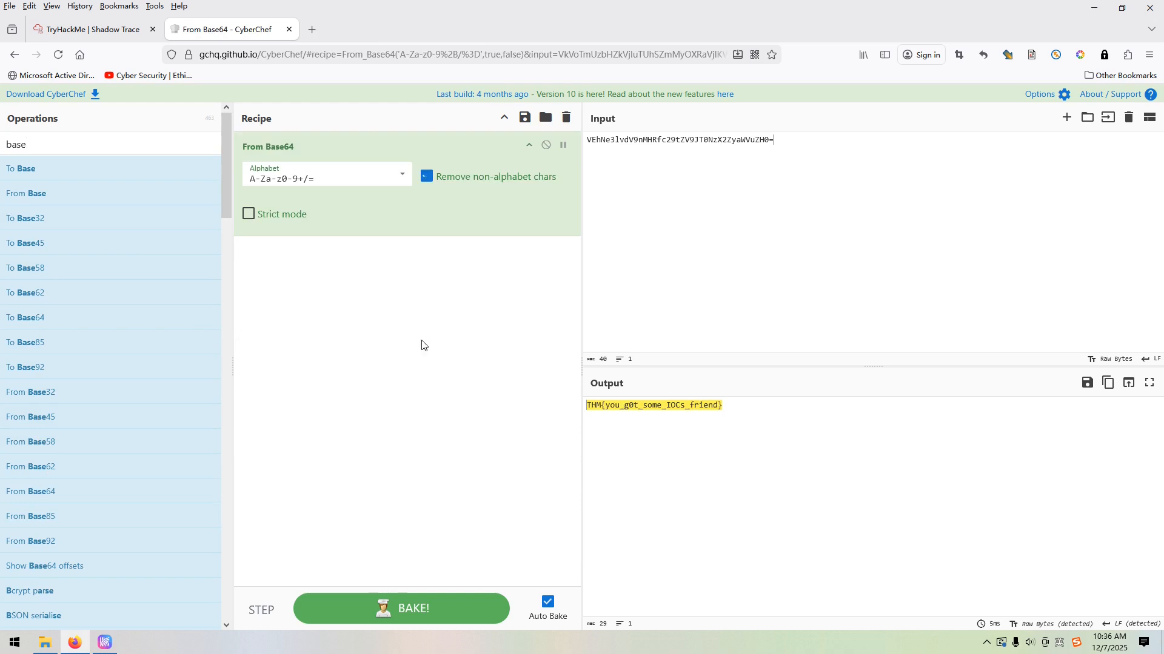
Copy the decoded flag THM{you_g0t_some_IOCs_friend} from CyberChef's output and submit it as the TryHackMe answer for the suspicious domain's flag
drag(732, 408, 588, 402)
key(ctrl+c)
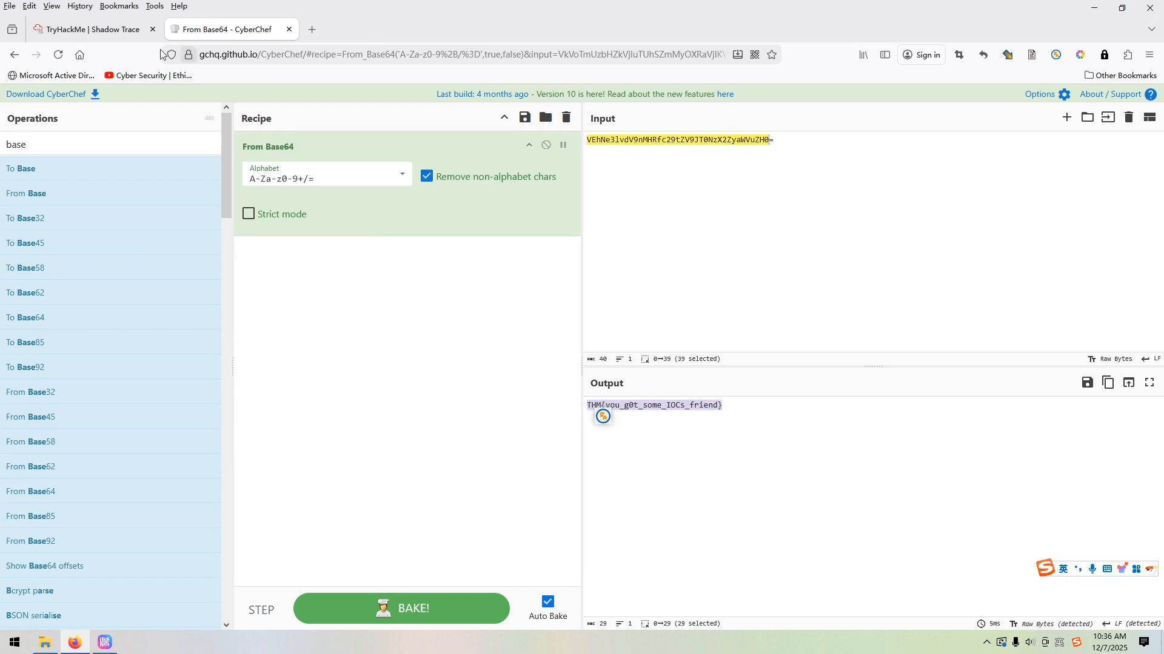
click(88, 29)
click(99, 503)
key(ctrl+v)
click(156, 537)
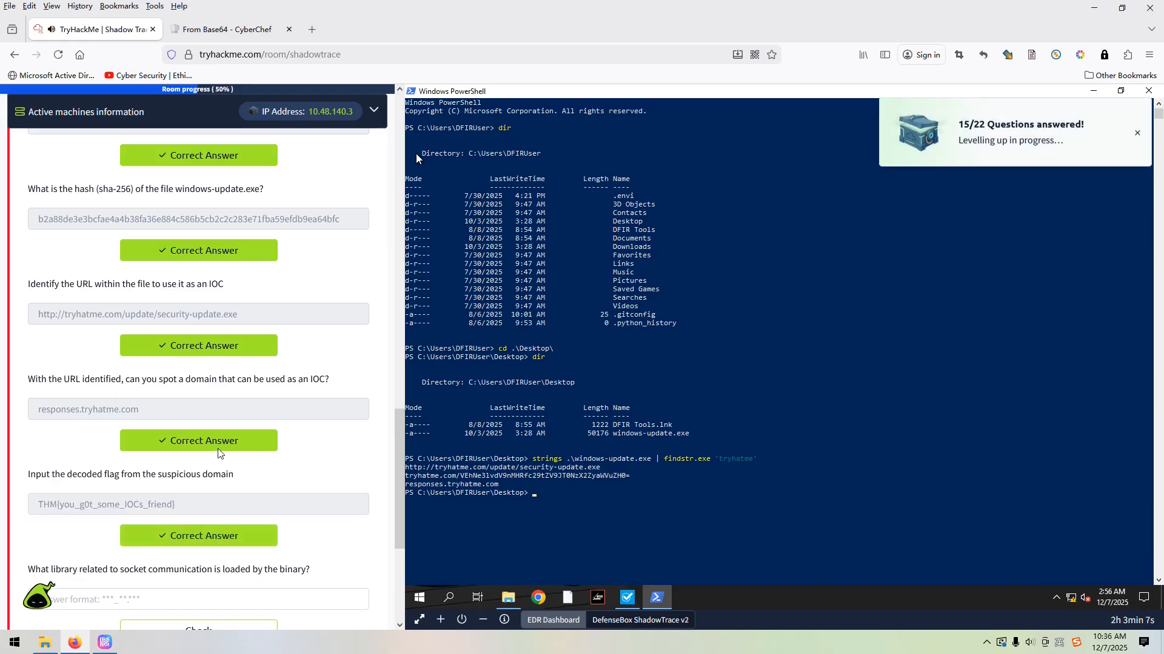
Copy the name WS2_32.dll from pestudio's libraries list and submit it as the answer to the socket communication library question
scroll(248, 427, down, 2)
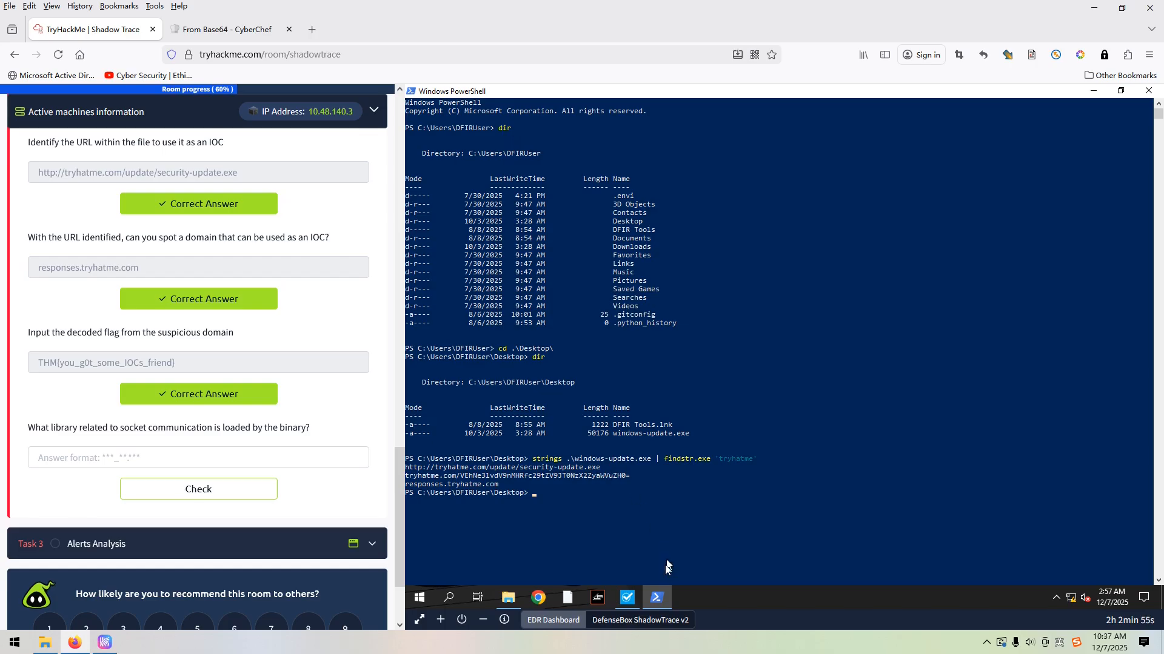
click(629, 600)
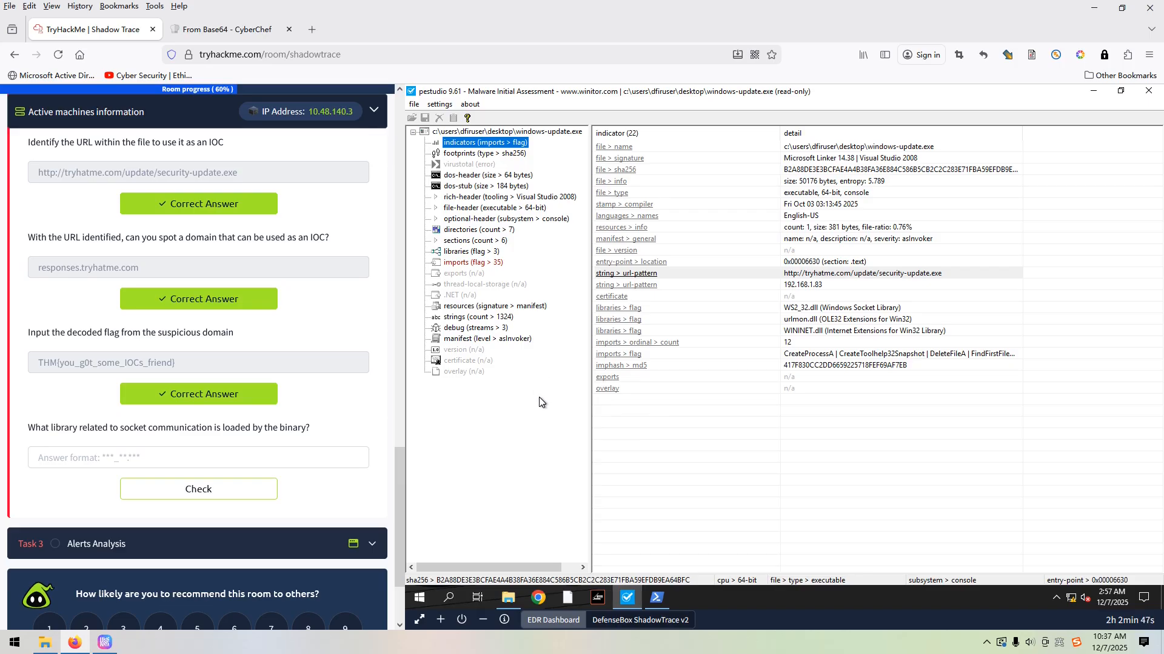
click(458, 257)
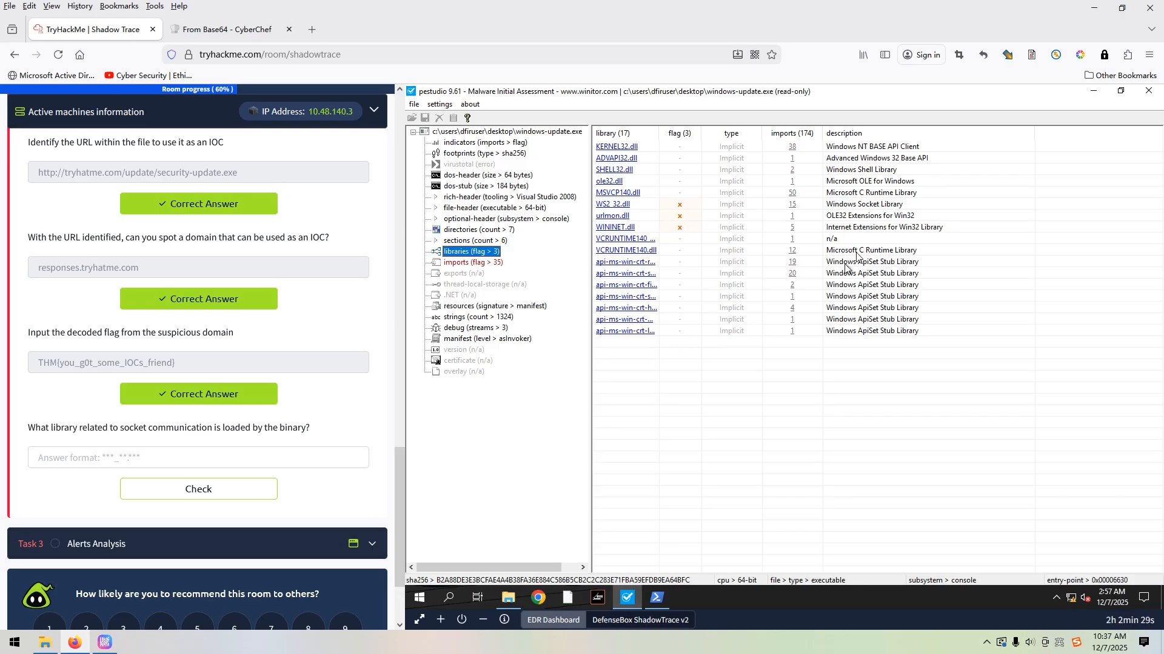
click(865, 206)
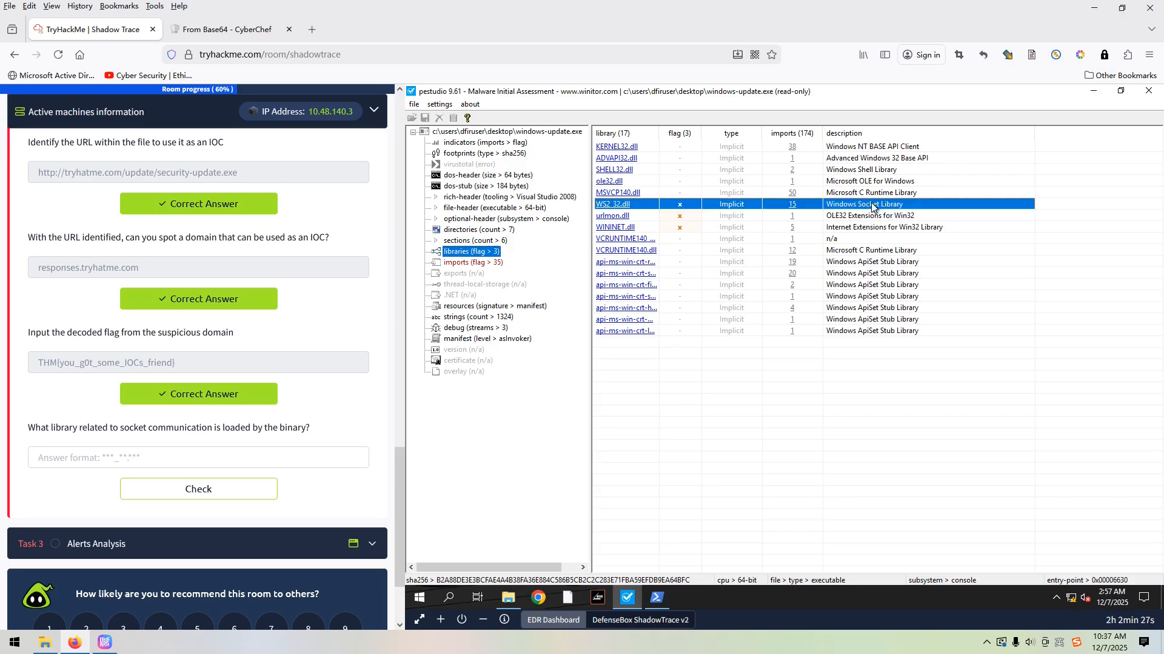
right_click(623, 207)
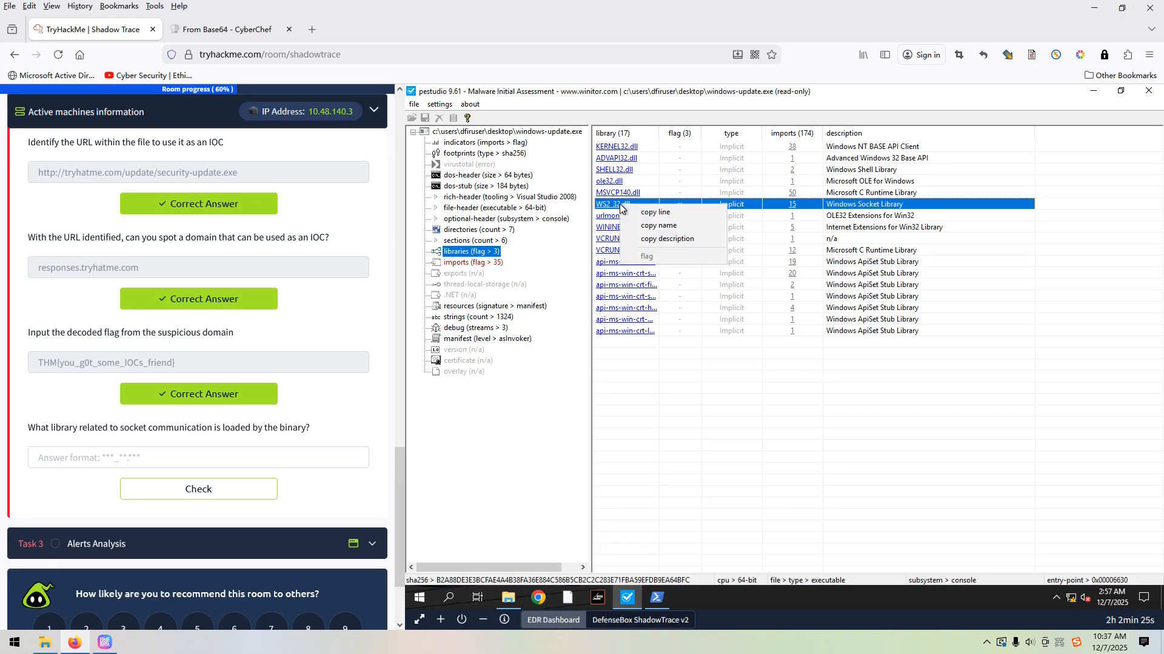
click(645, 230)
click(121, 459)
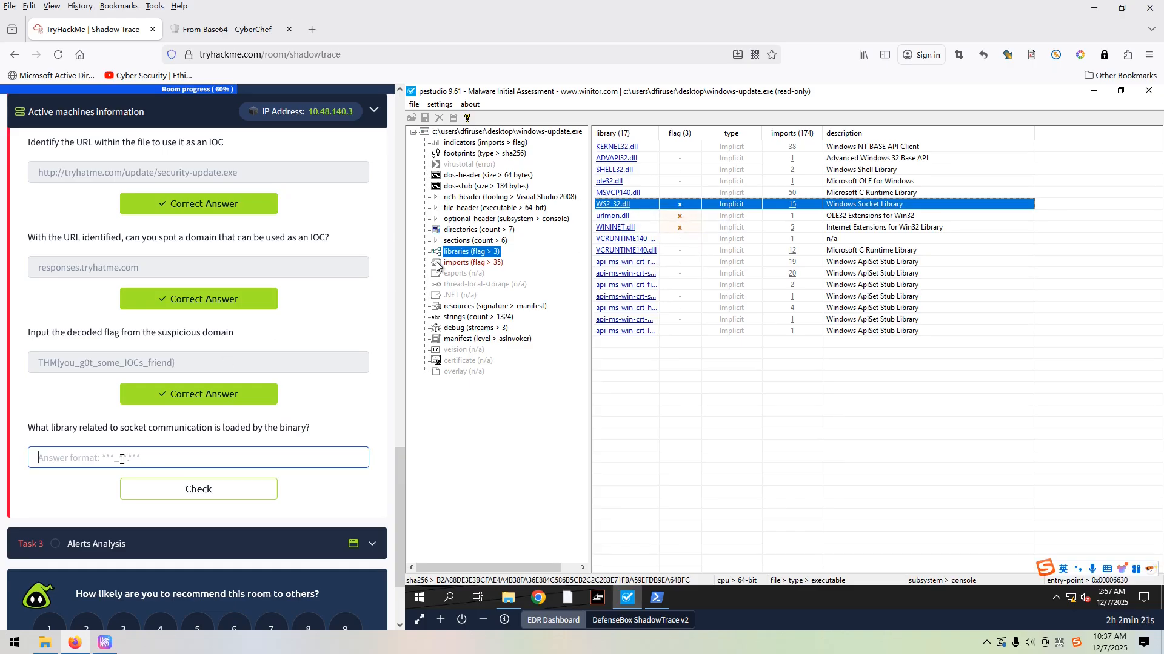
key(ctrl+v)
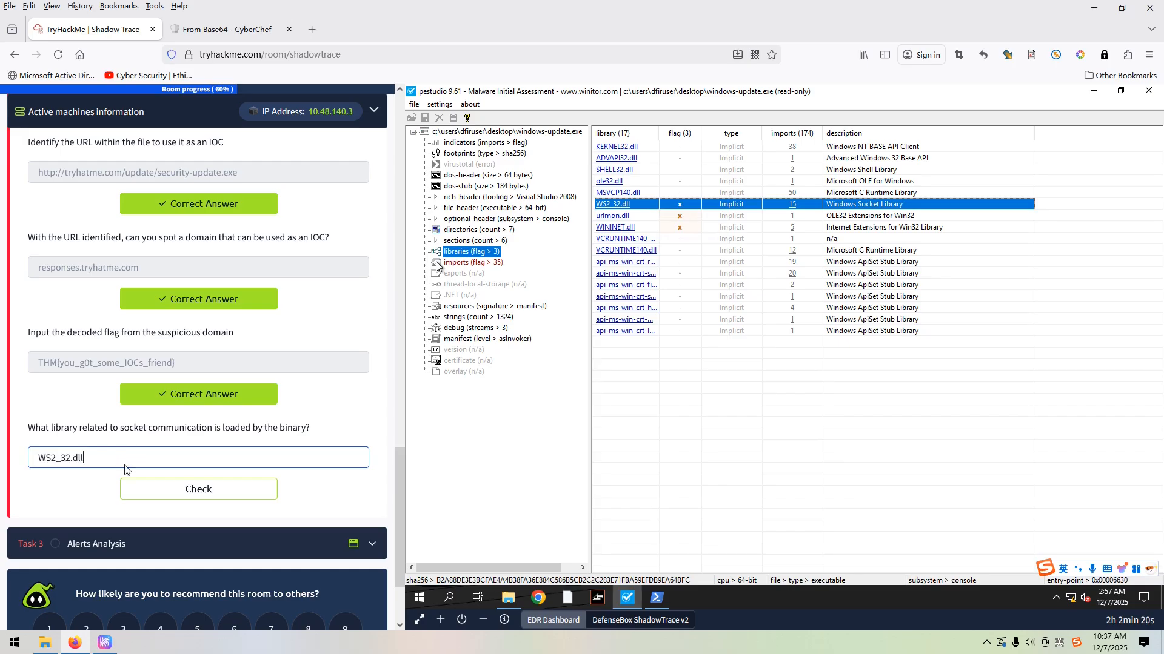
click(153, 489)
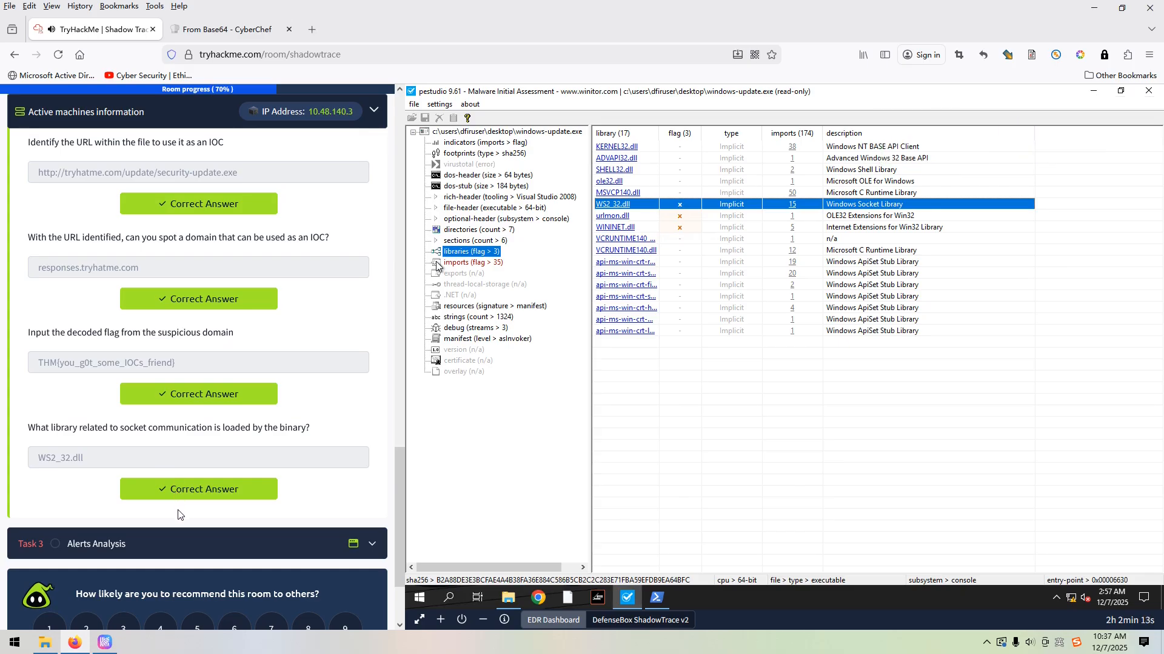
scroll(172, 539, down, 1)
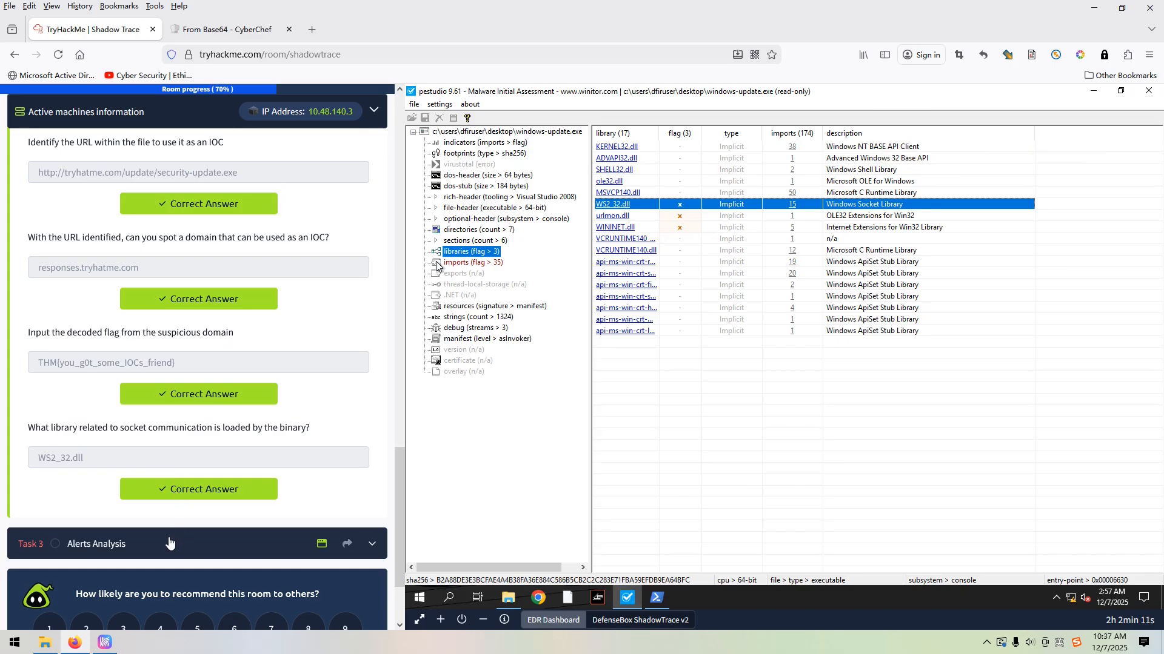
Expand Task 3 Alerts Analysis, open its static site and copy the Base64 string from the powershell.exe alert's command
click(157, 475)
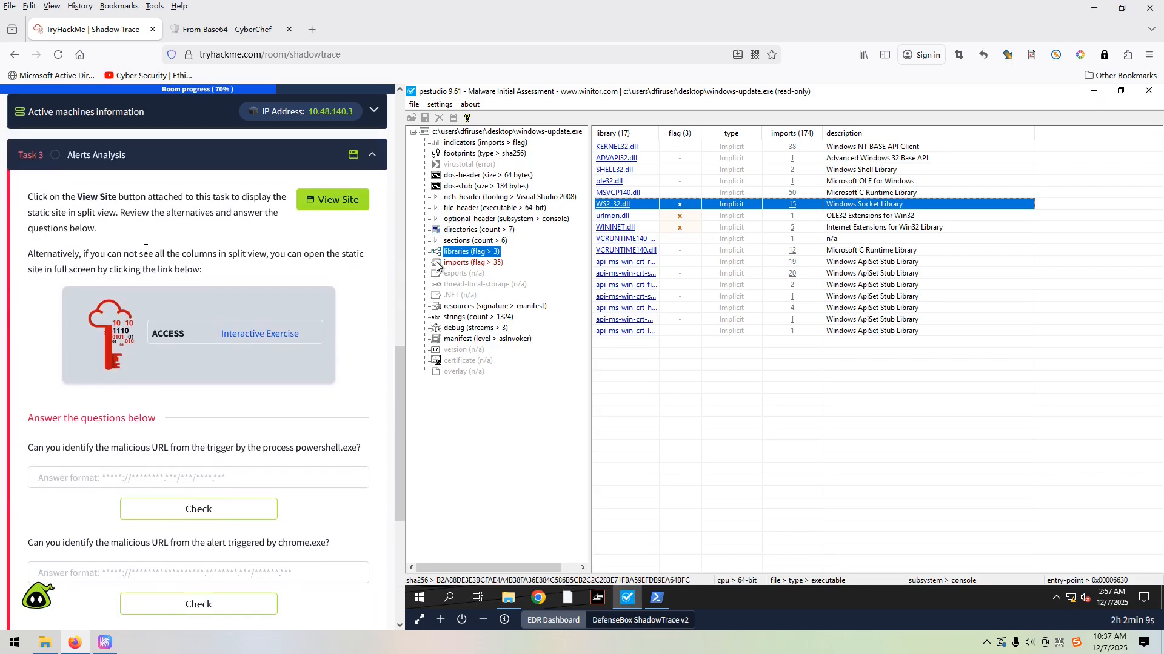
click(332, 206)
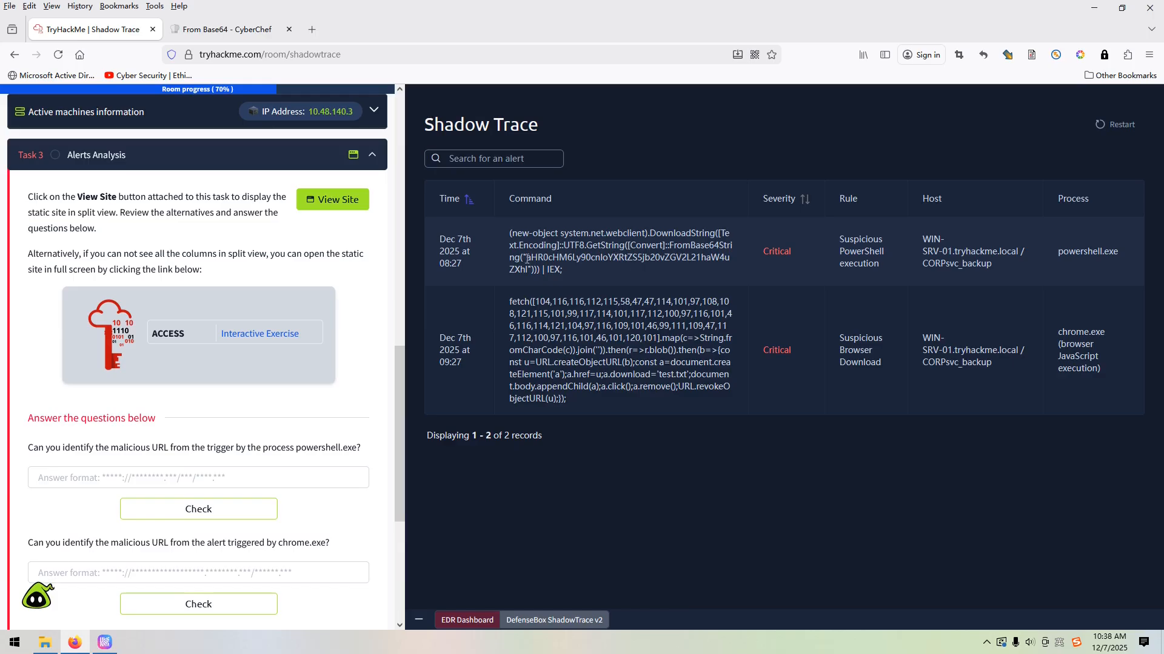
double_click(527, 259)
click(535, 258)
double_click(528, 268)
key(ctrl+c)
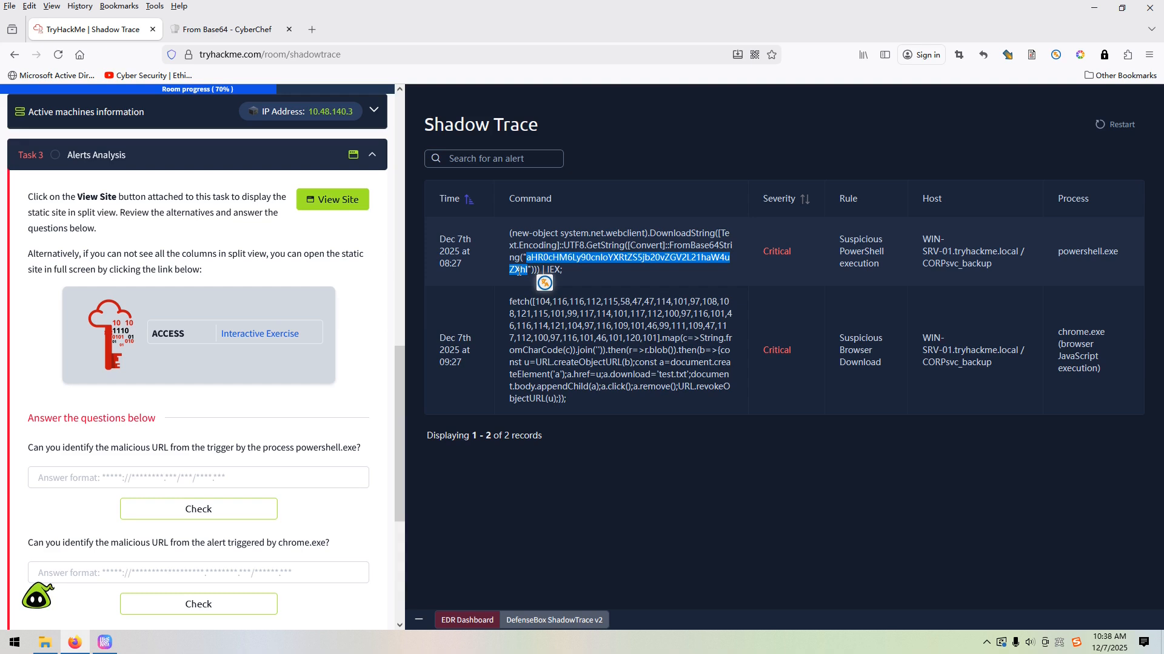
Switch to CyberChef and replace the input with the copied Base64 string for decoding
click(252, 31)
drag(794, 144, 530, 146)
key(ctrl+v)
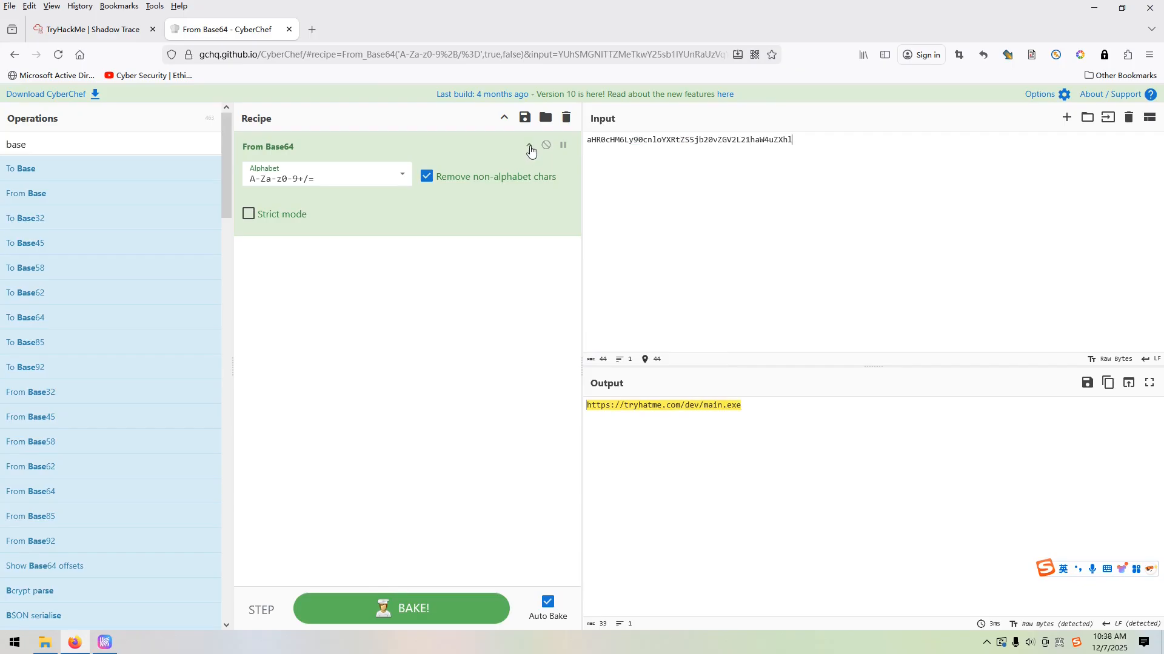
click(1108, 382)
click(91, 29)
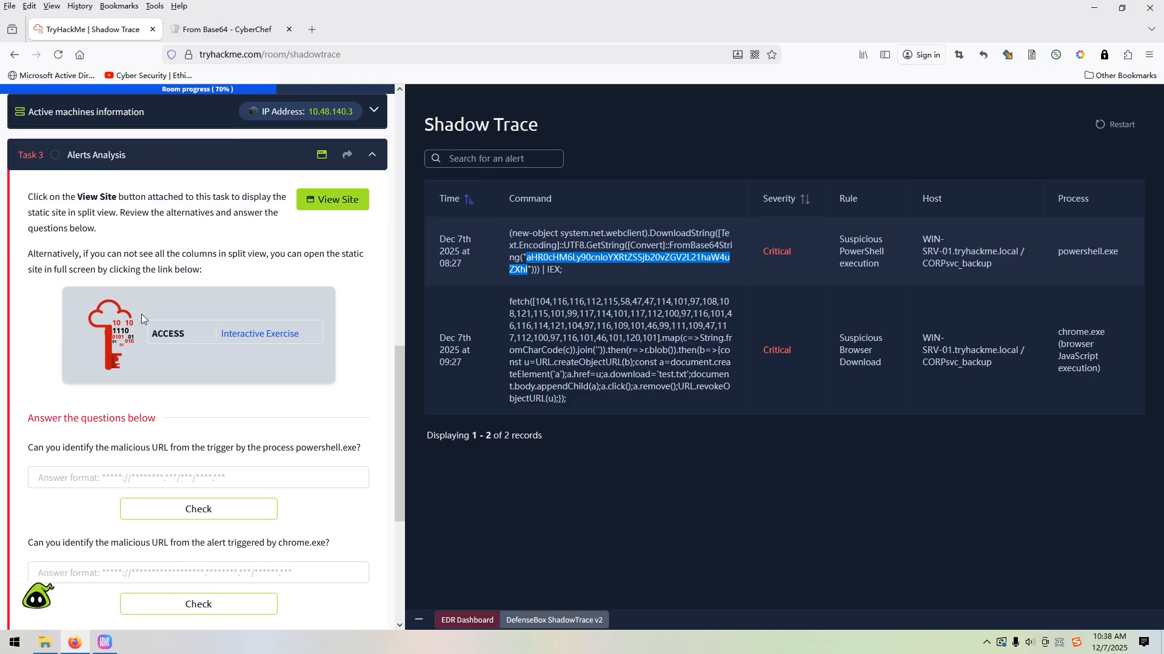
click(86, 483)
key(ctrl+v)
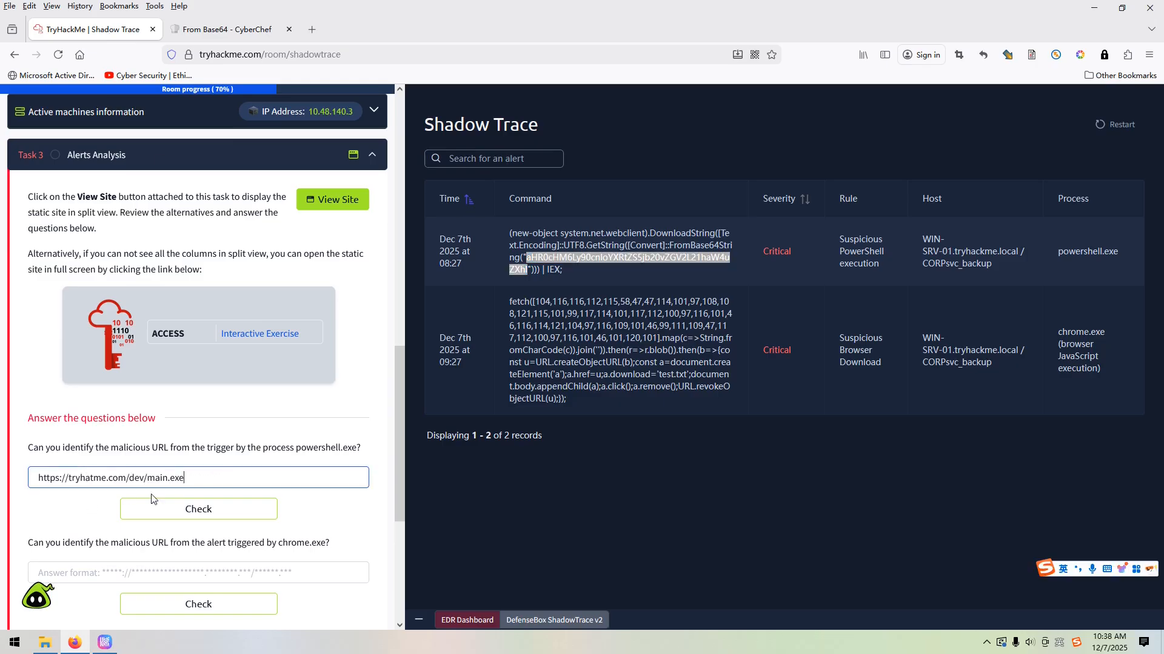
click(183, 509)
scroll(121, 454, down, 2)
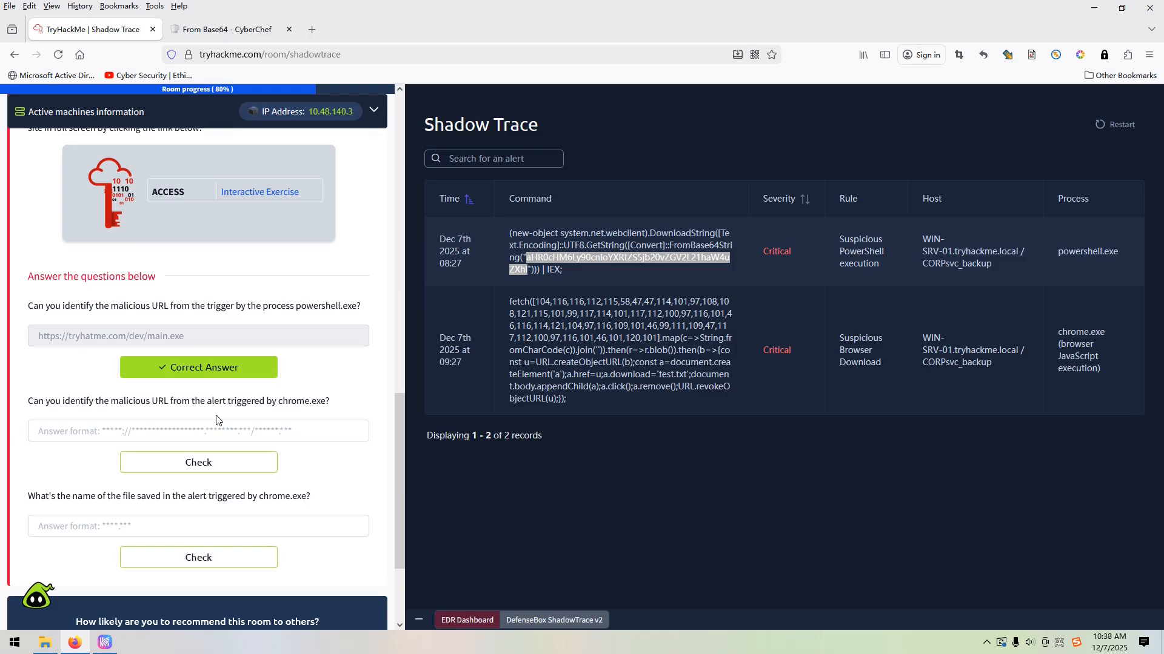
Copy the comma-separated character codes from the chrome.exe alert's fetch command and replace CyberChef's input with them
click(604, 458)
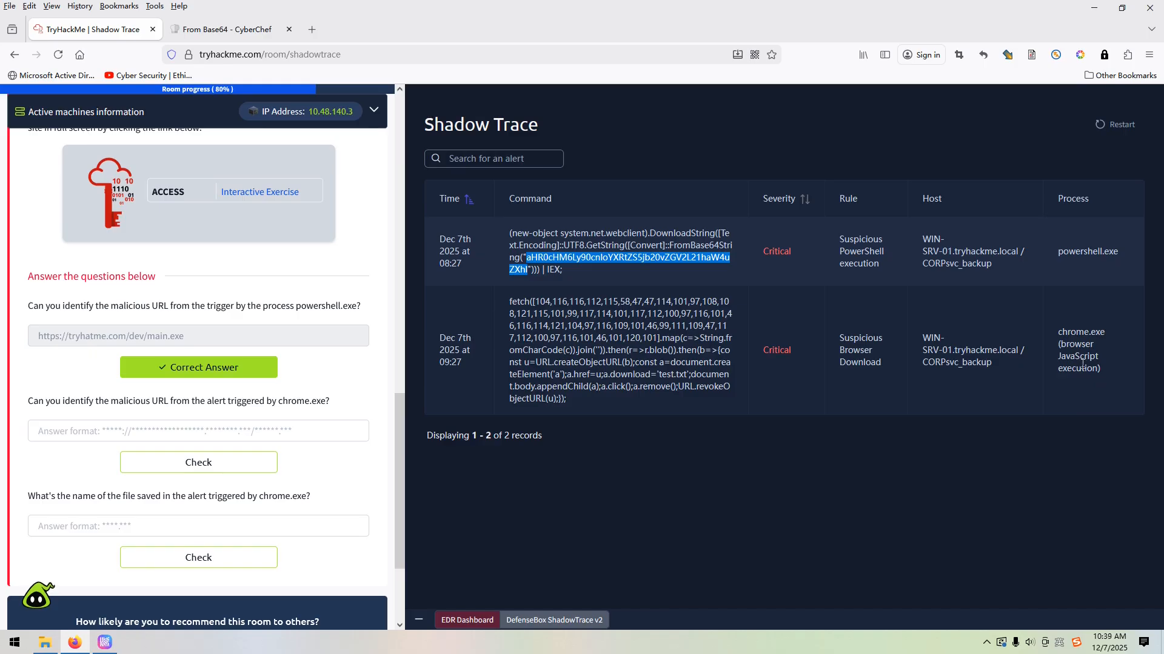
drag(1058, 370, 1094, 372)
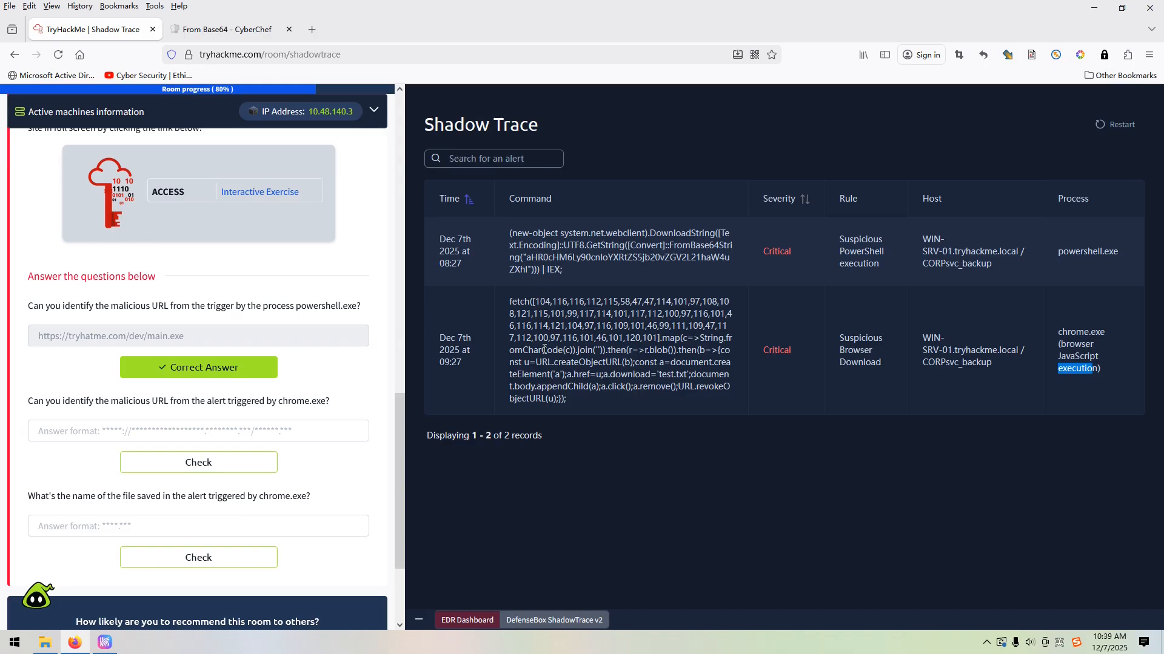
drag(534, 302, 669, 343)
key(ctrl+c)
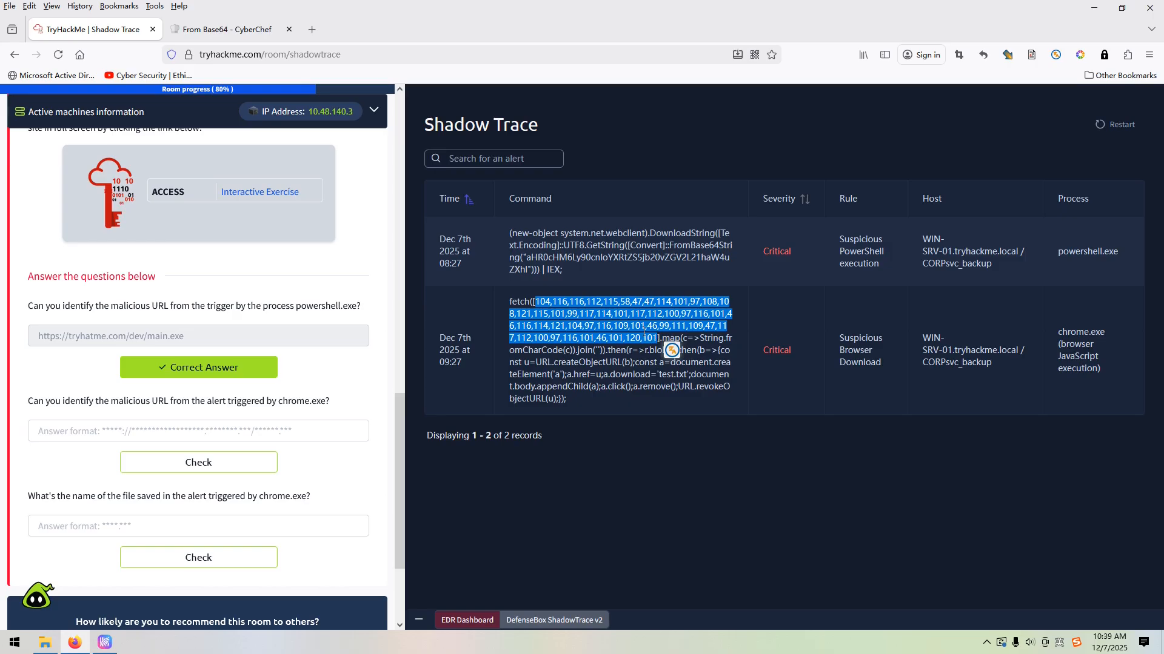
click(237, 38)
key(ctrl+a)
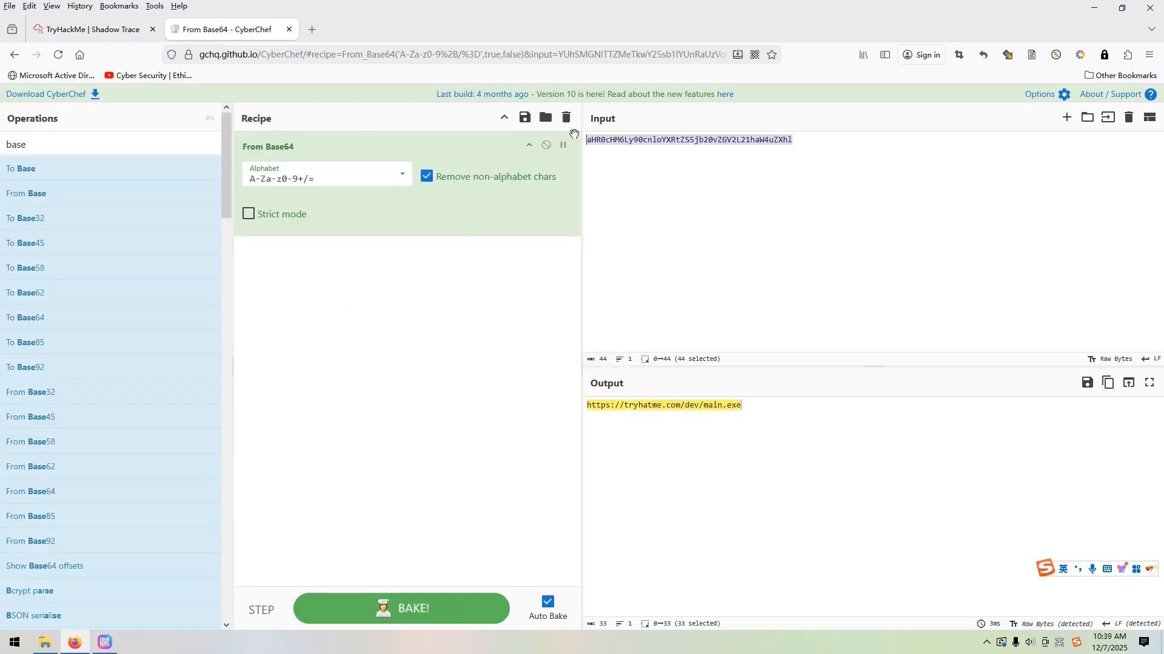
key(ctrl+v)
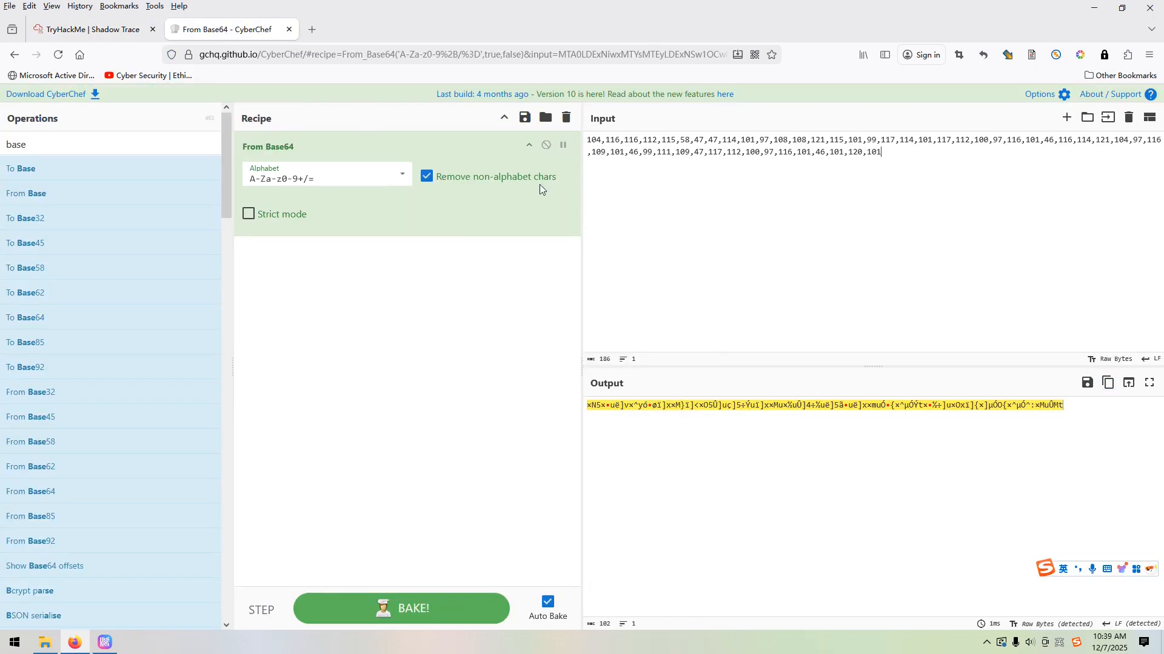
Clear the From Base64 recipe, search the operations for "char" and add From Charcode to the recipe
click(566, 119)
click(57, 143)
drag(56, 143, 2, 145)
text(char)
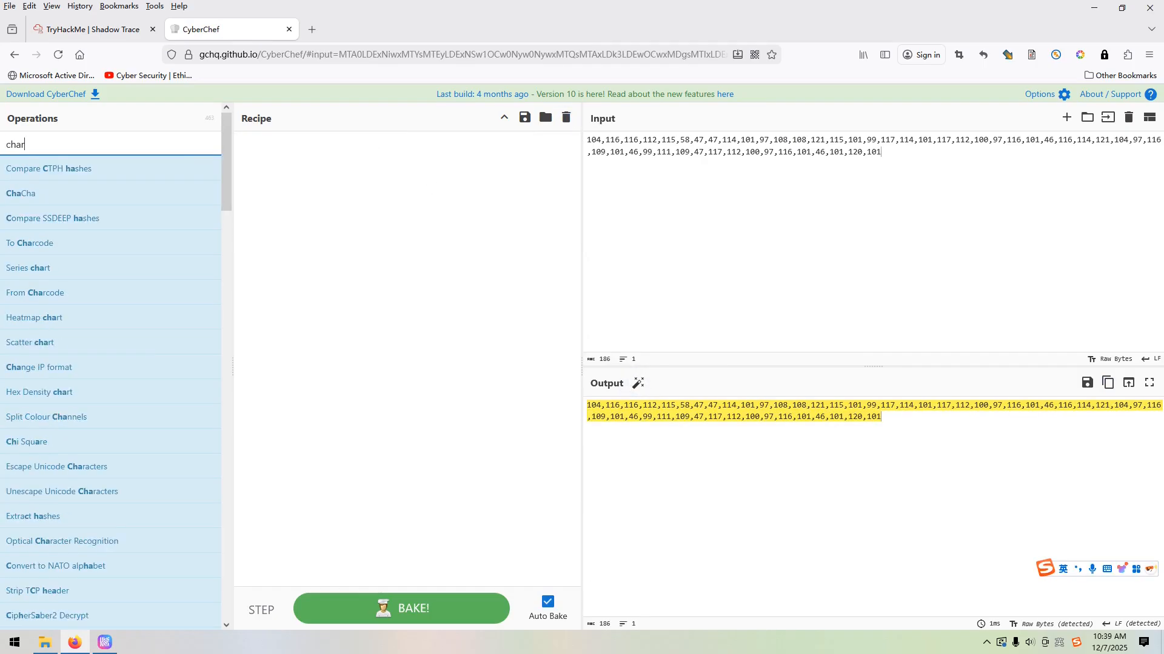
drag(66, 220, 436, 200)
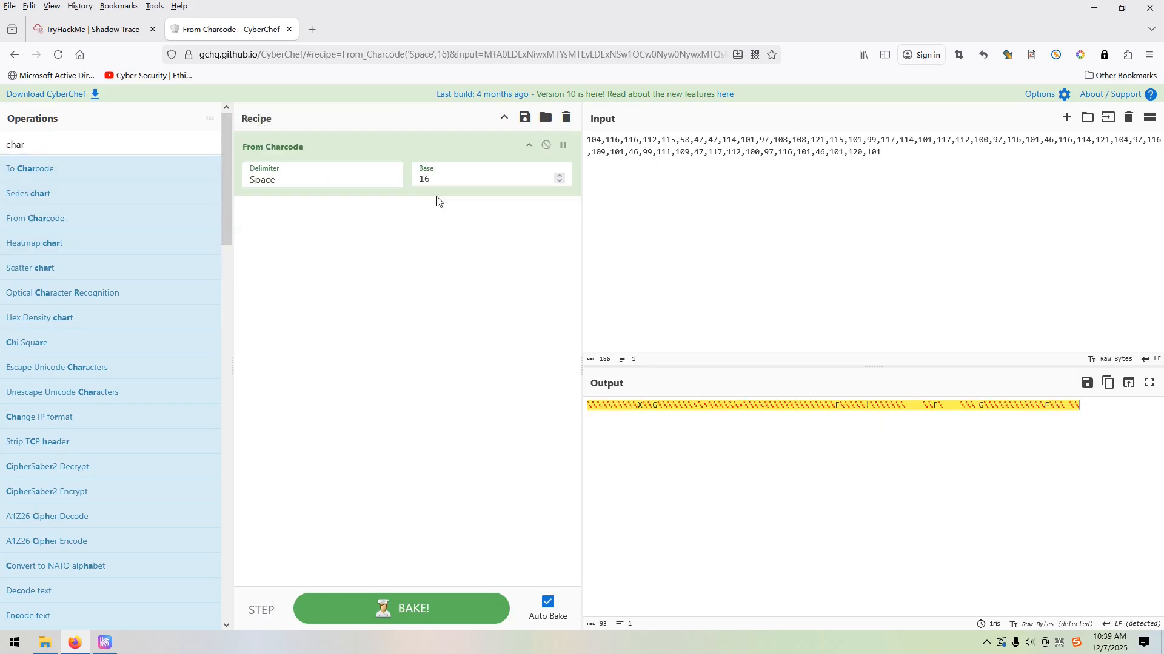
Set the From Charcode delimiter to Comma and its base to 10
click(328, 183)
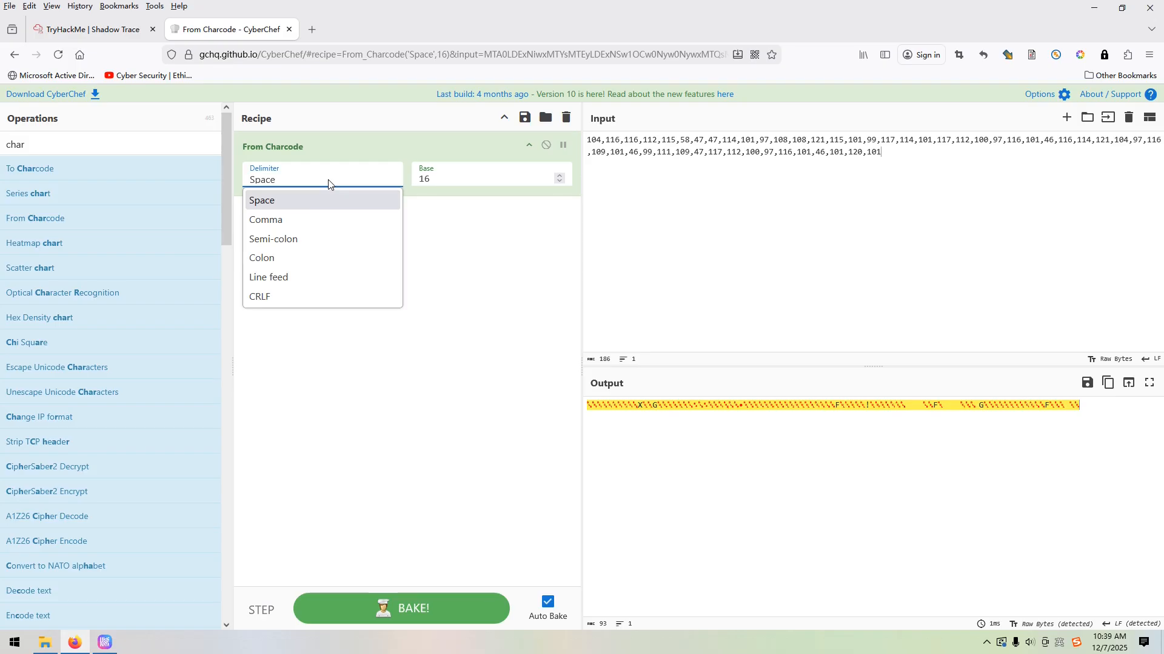
click(278, 222)
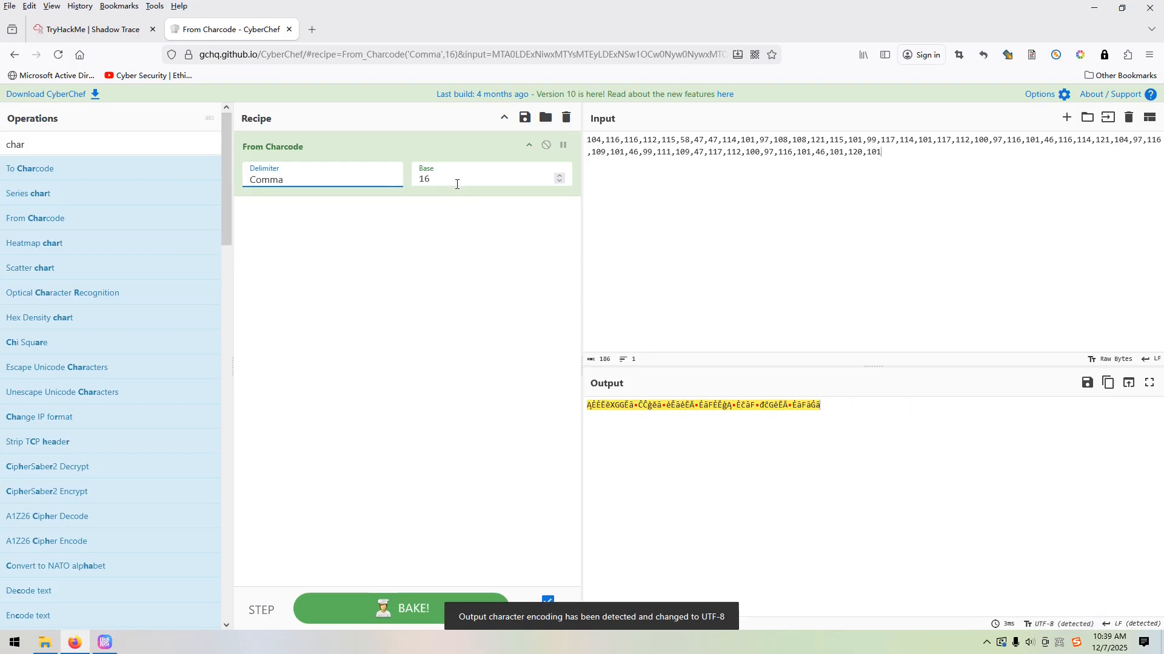
click(518, 180)
click(559, 182)
click(558, 182)
click(558, 182)
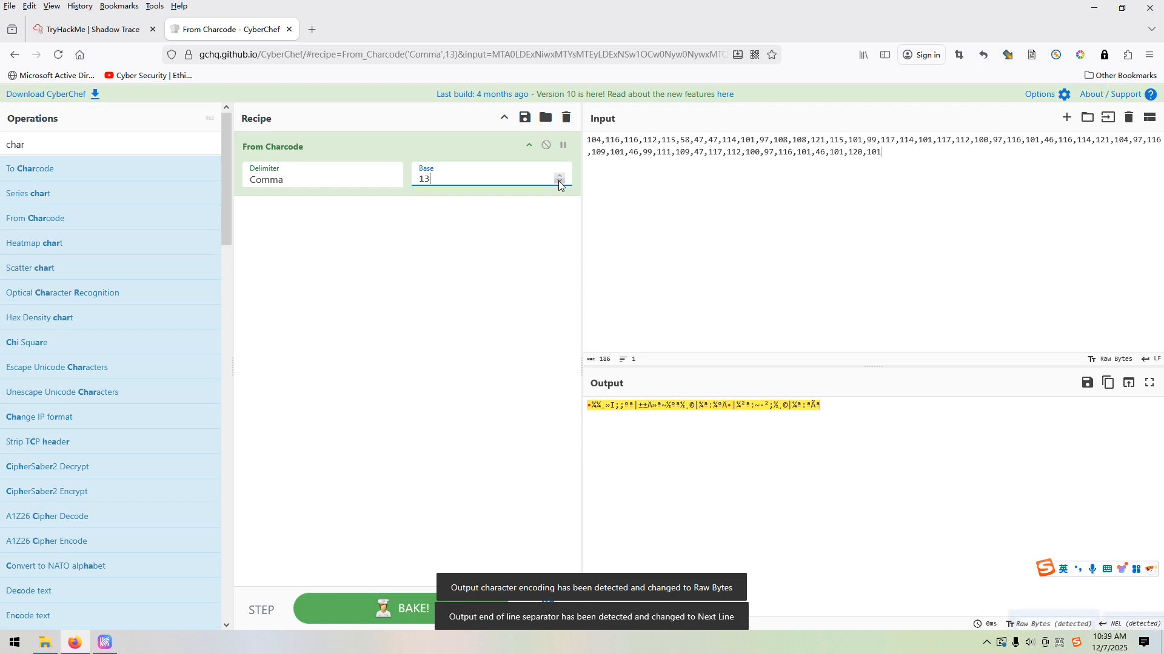
click(558, 182)
click(558, 181)
click(558, 182)
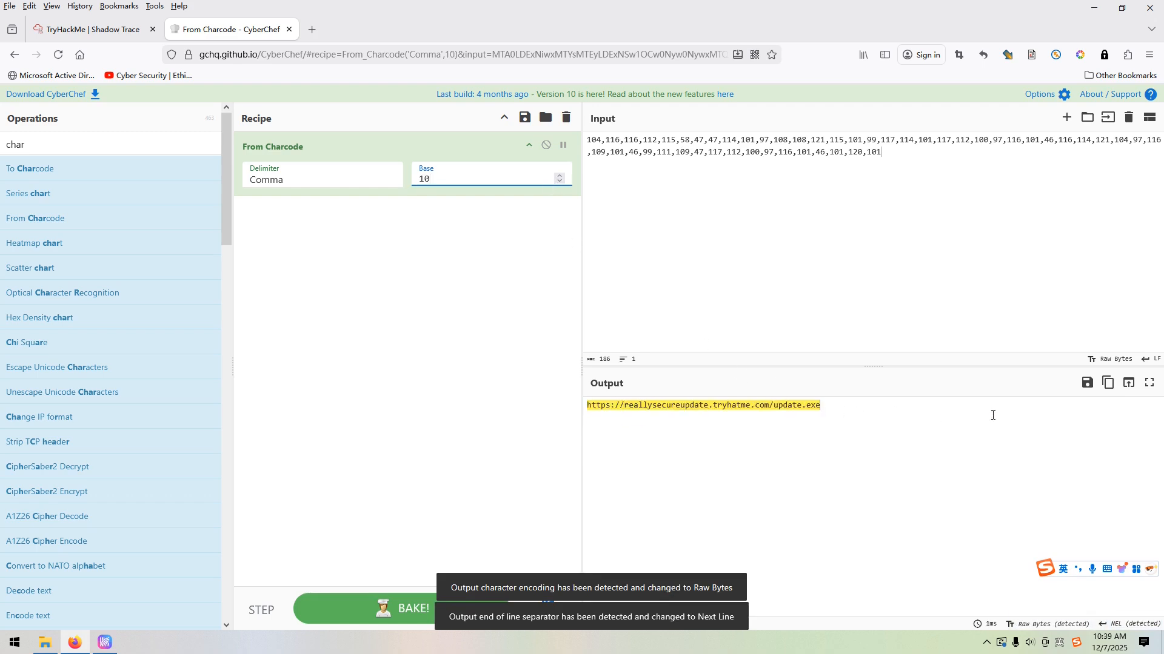
click(1108, 382)
click(91, 29)
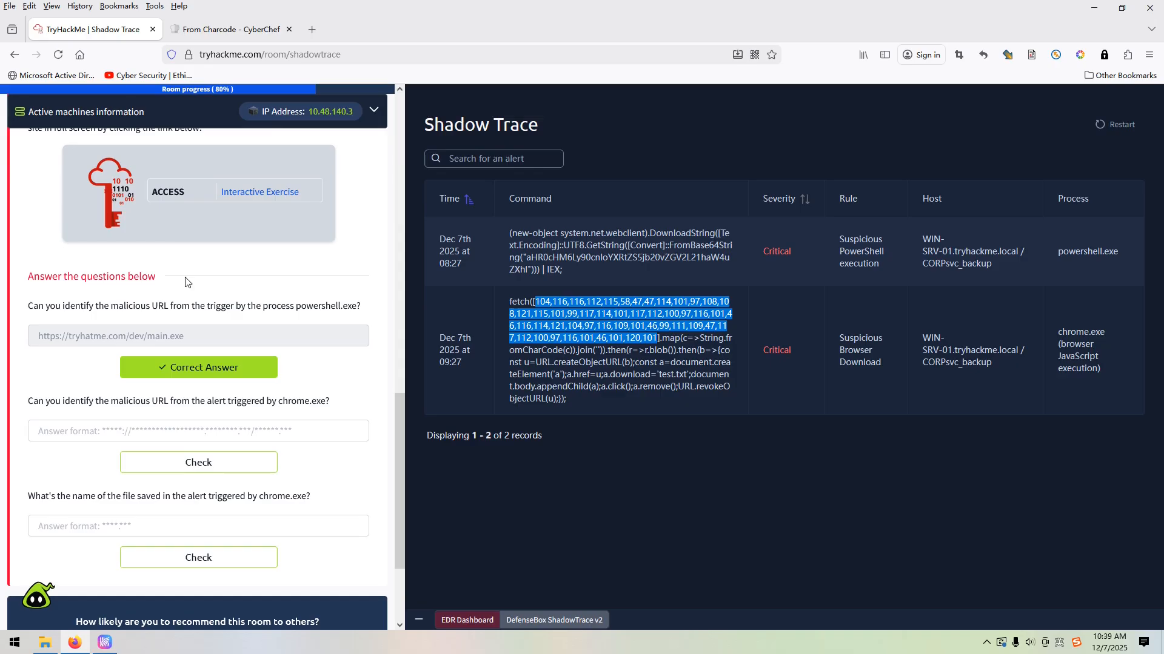
click(148, 431)
key(ctrl+v)
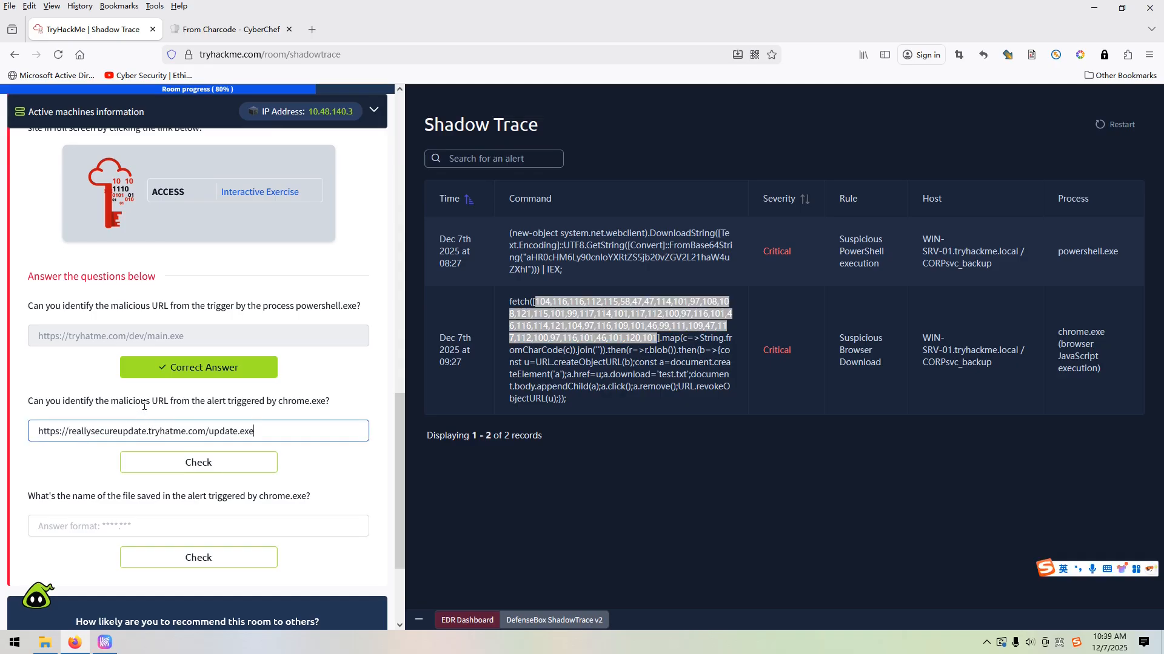
click(194, 461)
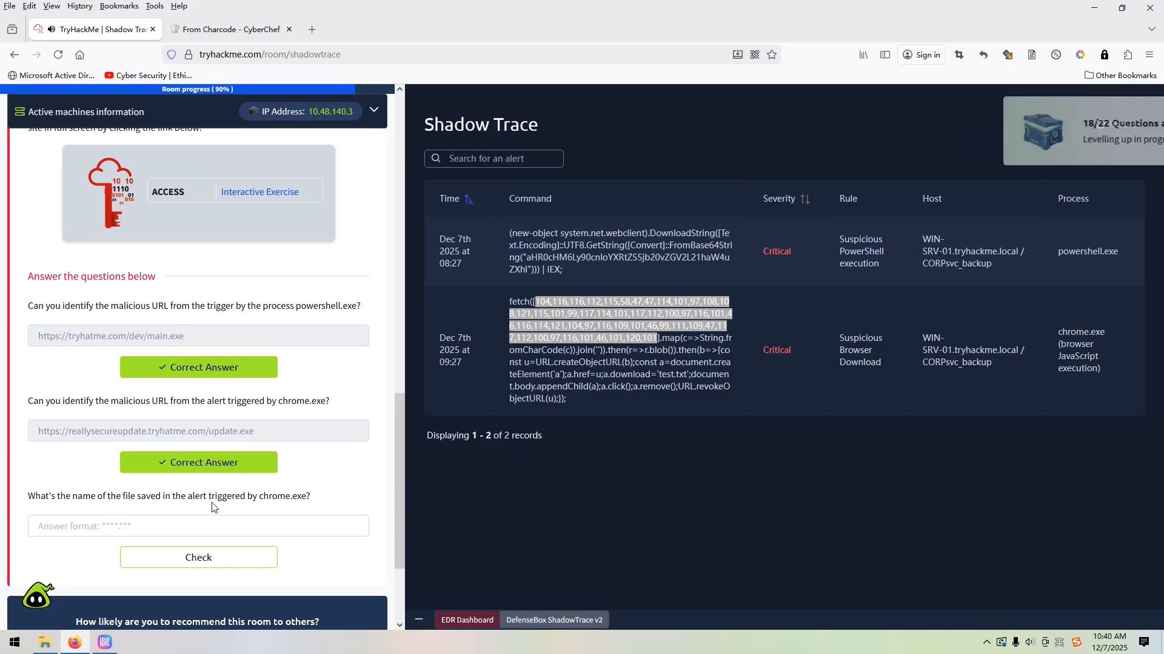
Copy the download file name from the chrome.exe alert's command and submit test.txt, without the quote mark, as the saved file's name
click(1045, 444)
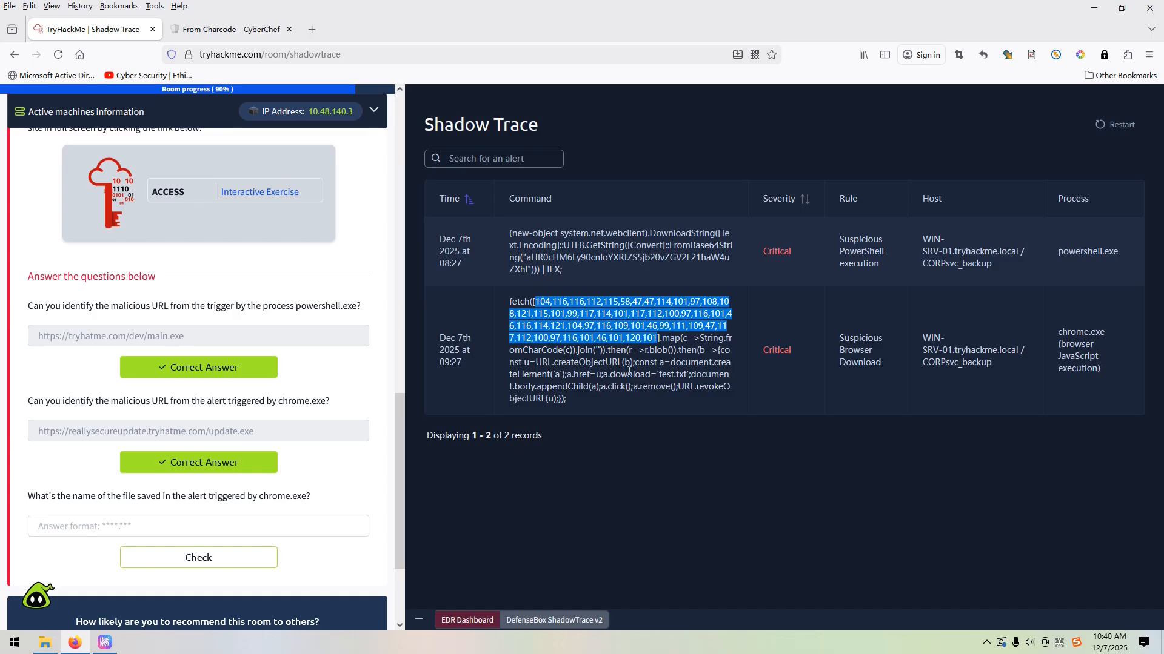
drag(561, 362, 623, 360)
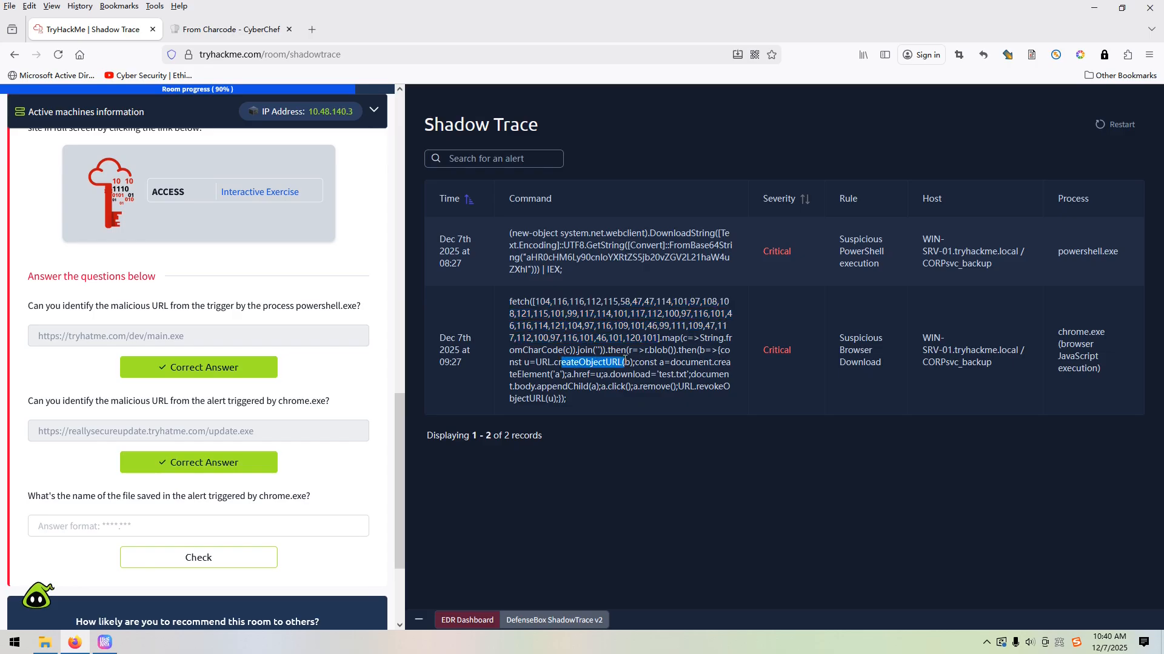
click(689, 368)
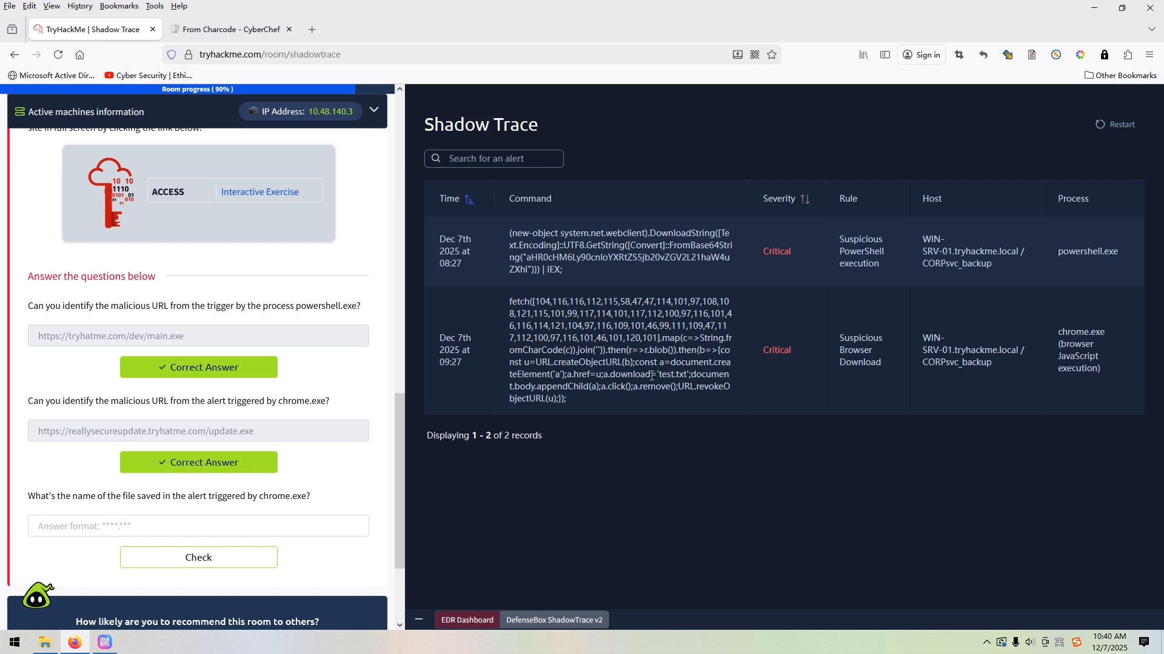
drag(666, 375, 684, 375)
drag(657, 375, 689, 376)
key(ctrl+c)
click(121, 525)
key(ctrl+v)
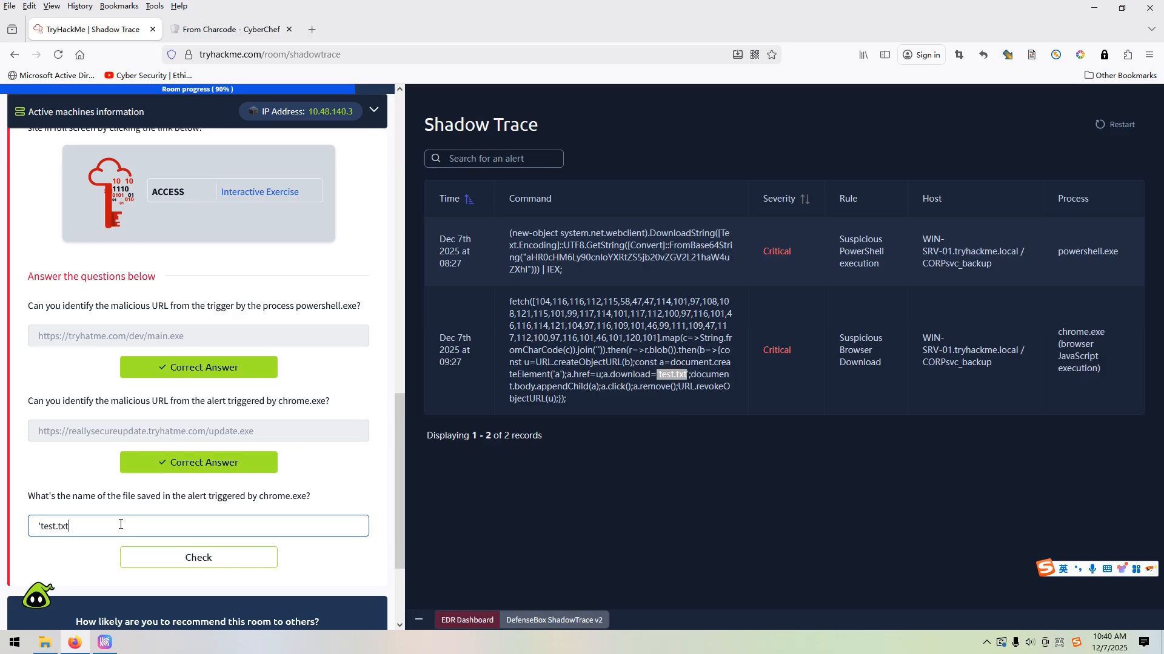
click(41, 526)
key(BackSpace)
click(173, 556)
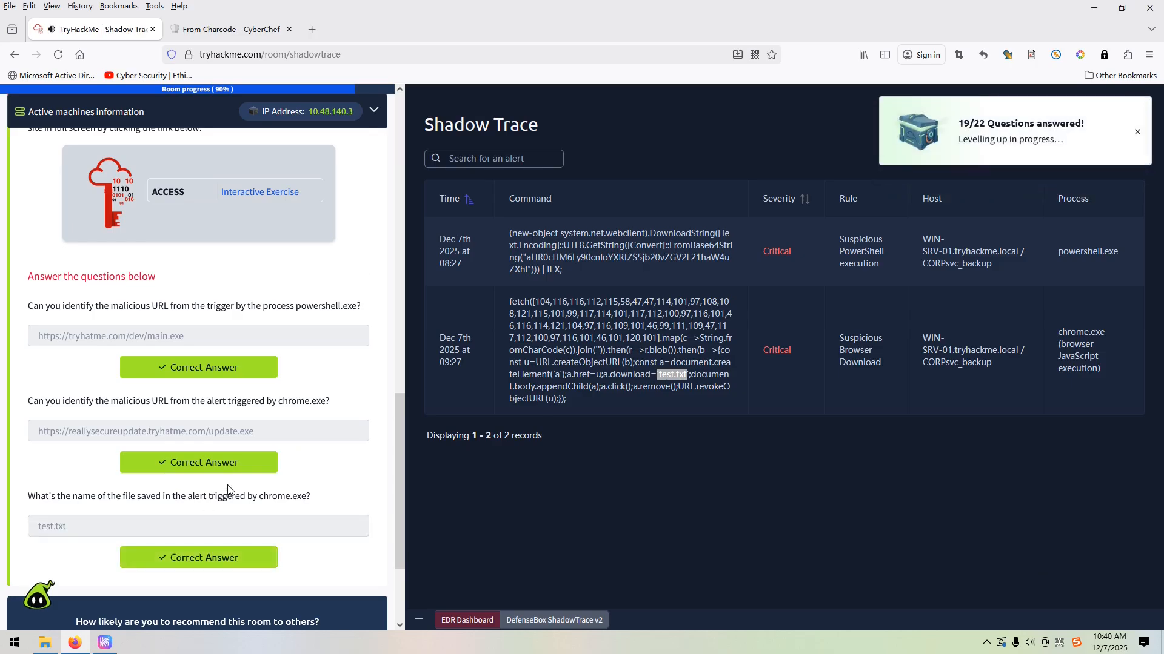